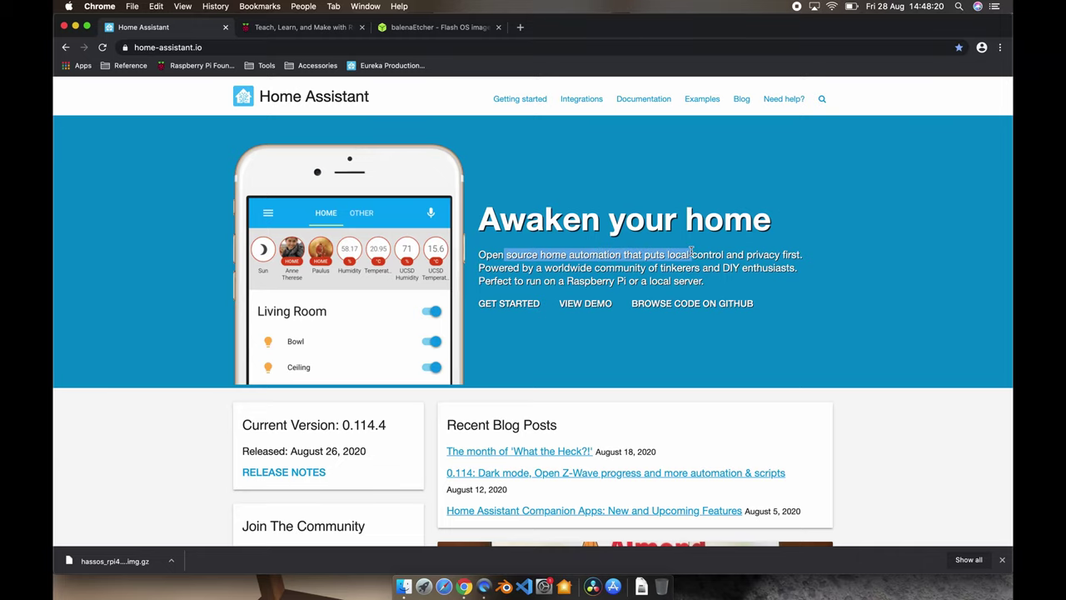
pyautogui.moveTo(692, 251); pyautogui.dragTo(747, 251)
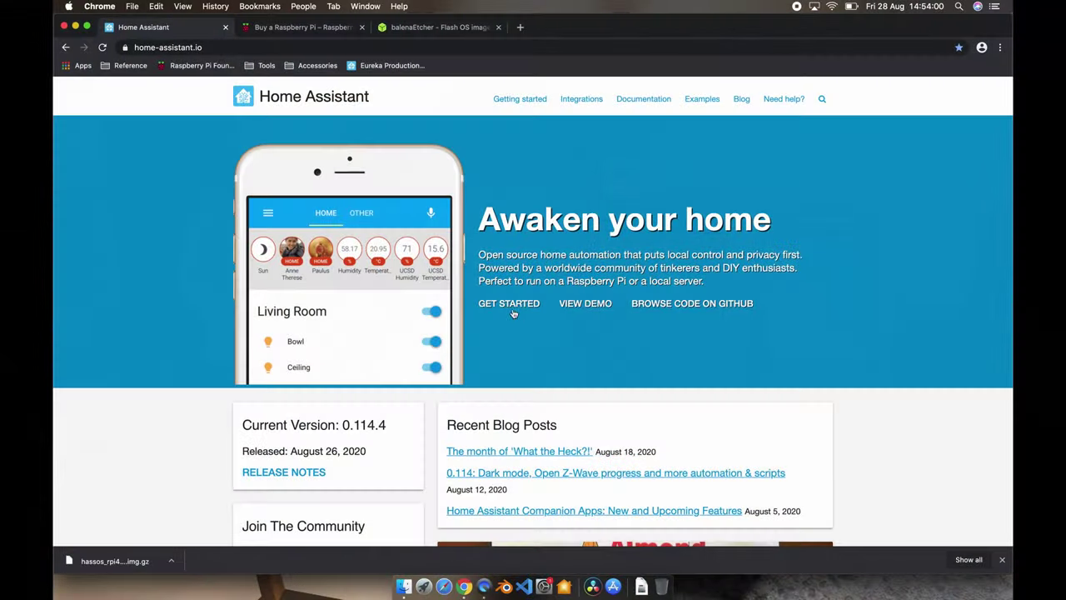
# - Open the Install Home Assistant guide and scroll down to Software Requirements and Installation
pyautogui.click(516, 306)
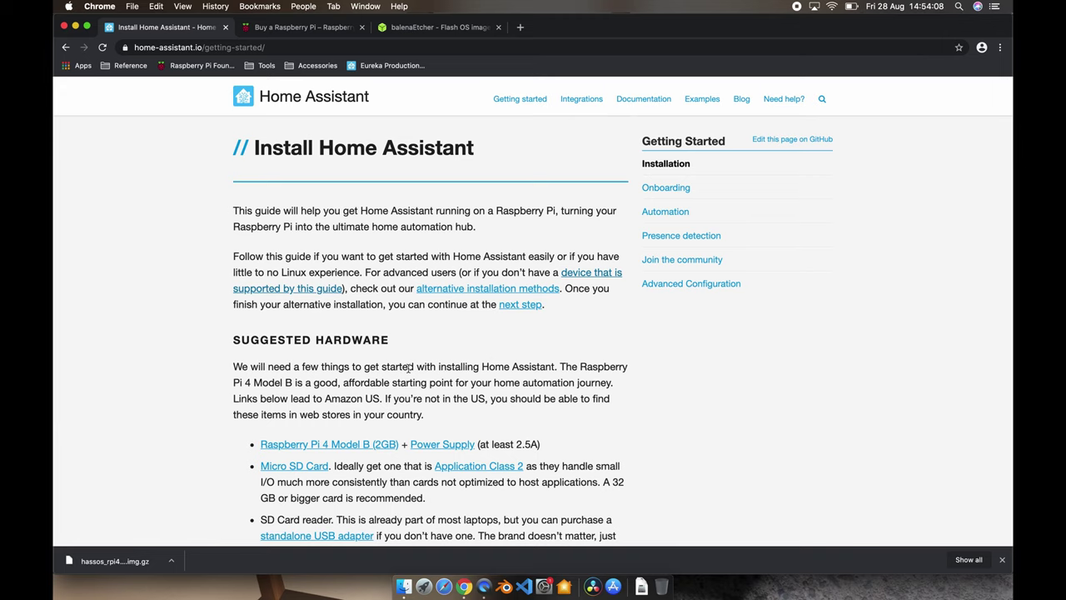
pyautogui.scroll(-5, 406, 373)
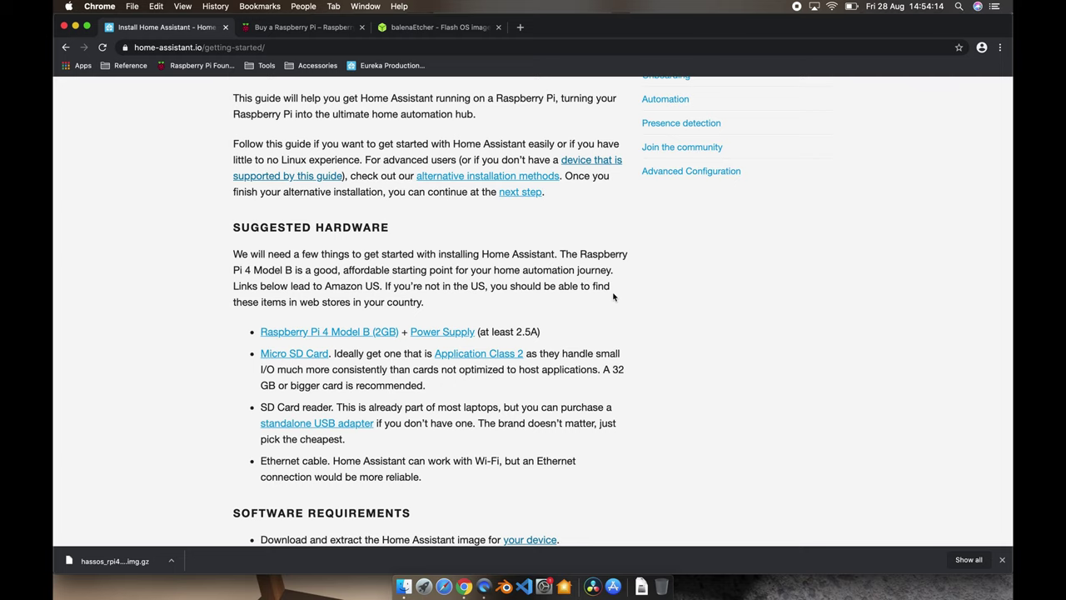
pyautogui.scroll(-3, 614, 309)
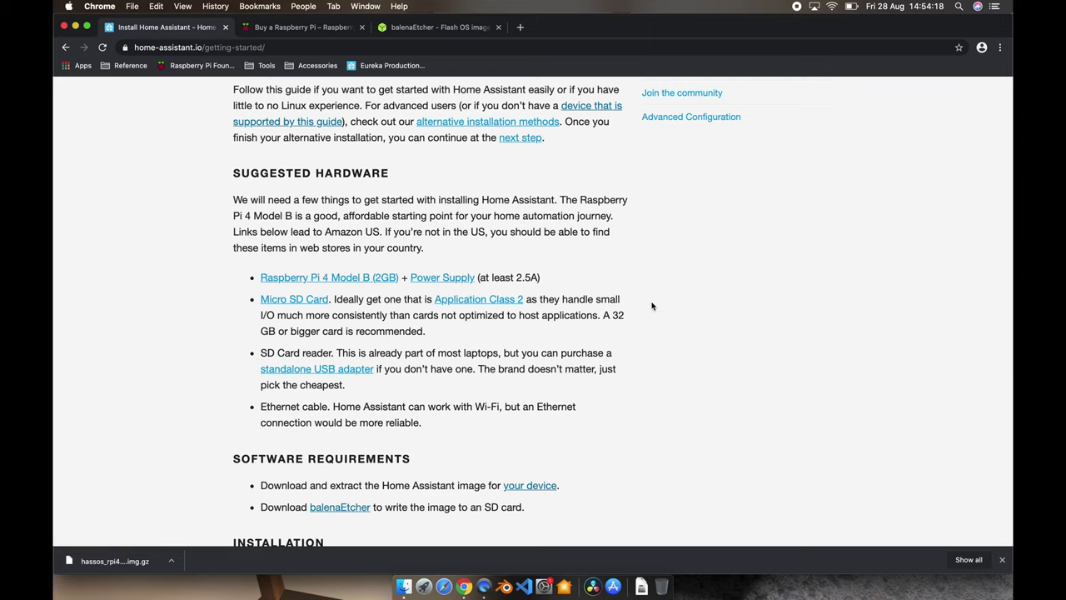
pyautogui.scroll(-5, 561, 295)
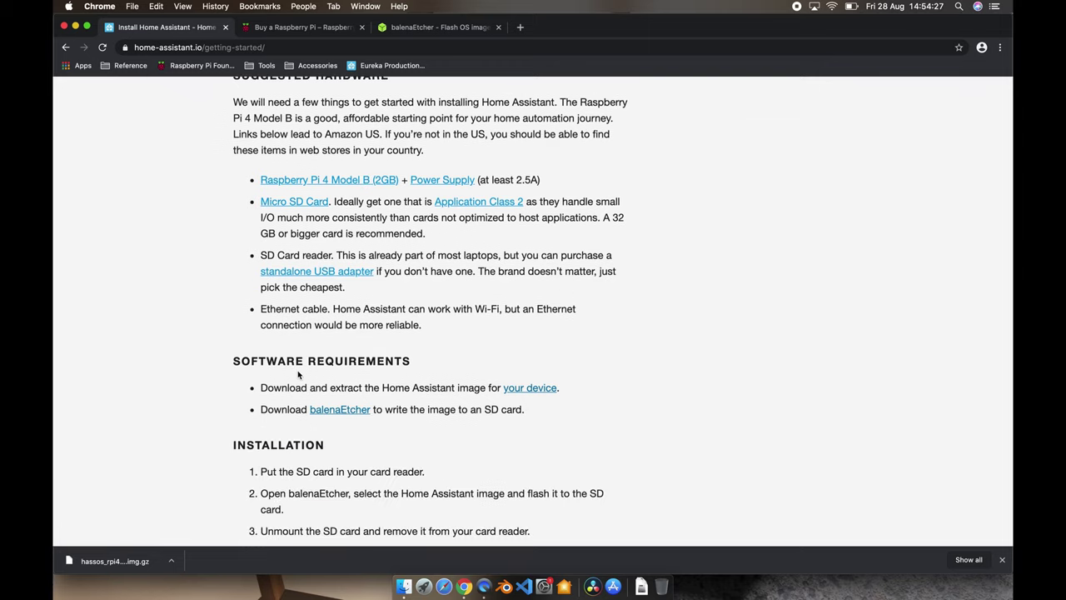
# - Download the Raspberry Pi 4 Model B 64-bit image and check it in the Downloads stack
pyautogui.click(547, 394)
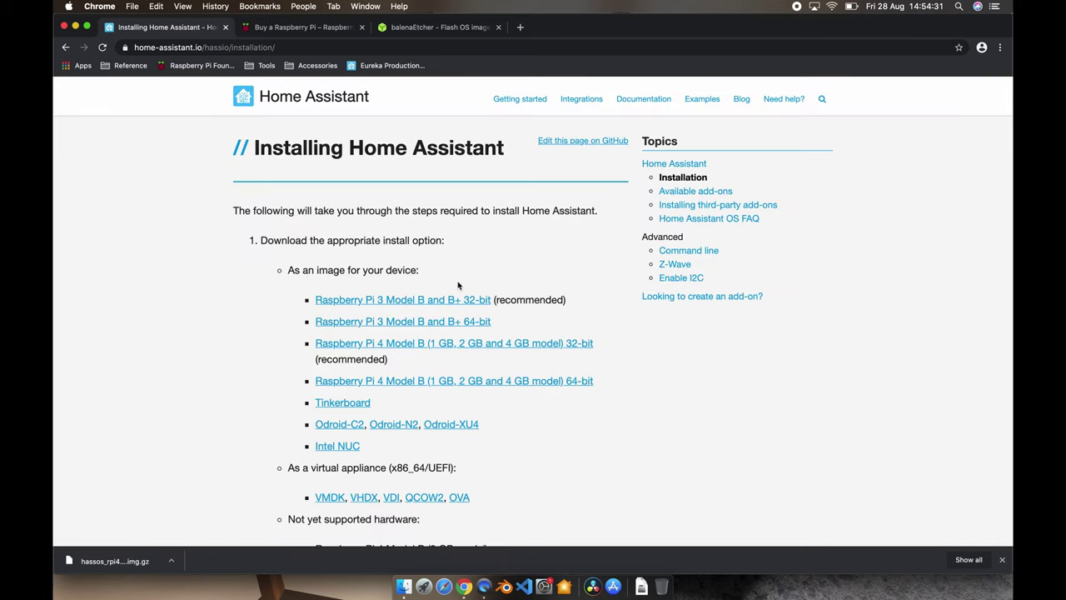
pyautogui.click(412, 383)
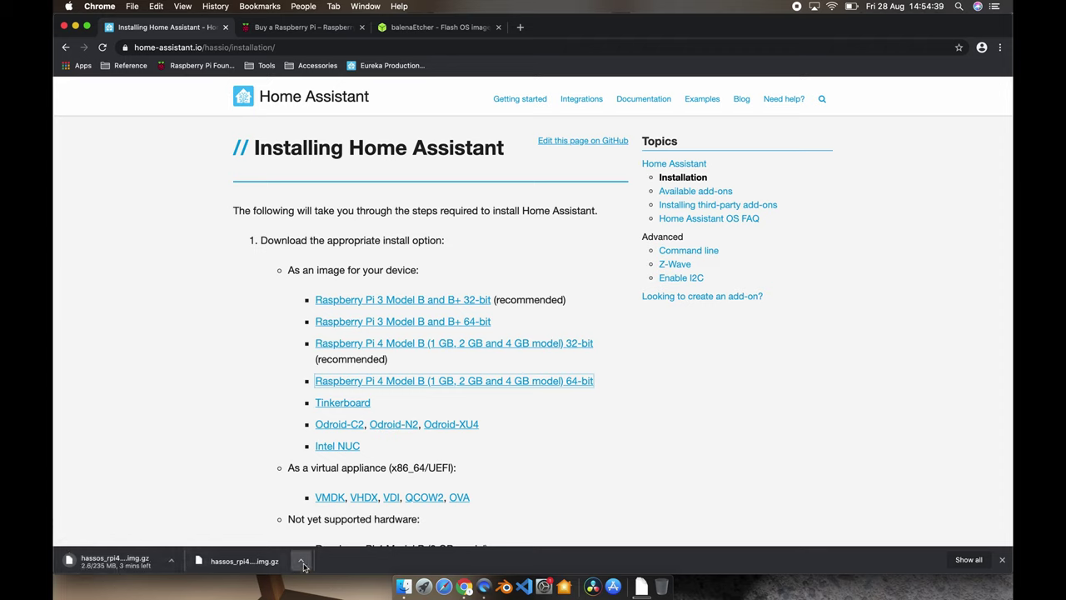
pyautogui.click(302, 563)
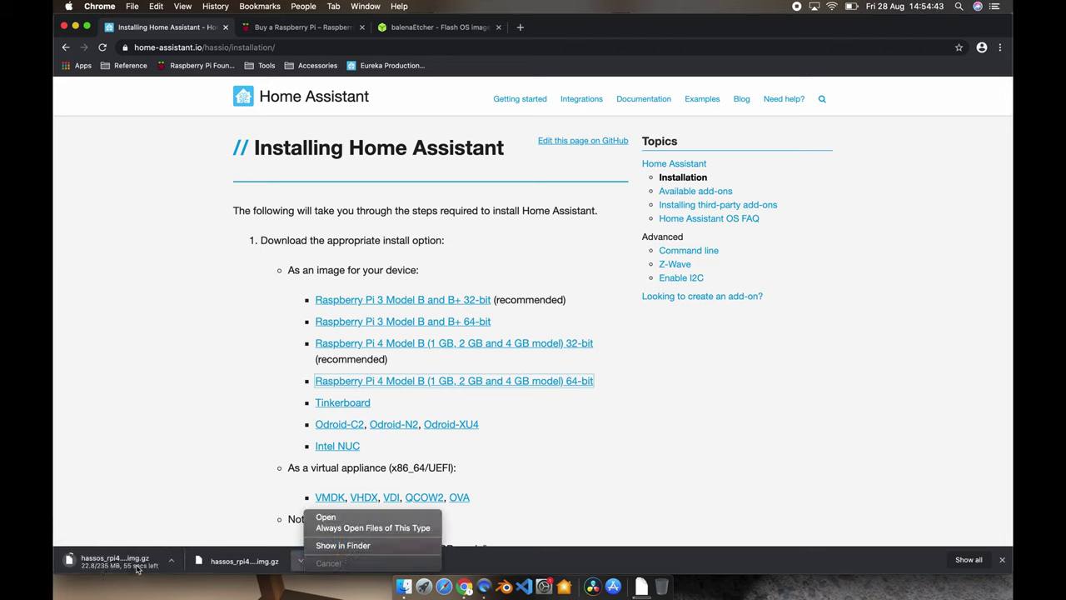
pyautogui.click(222, 487)
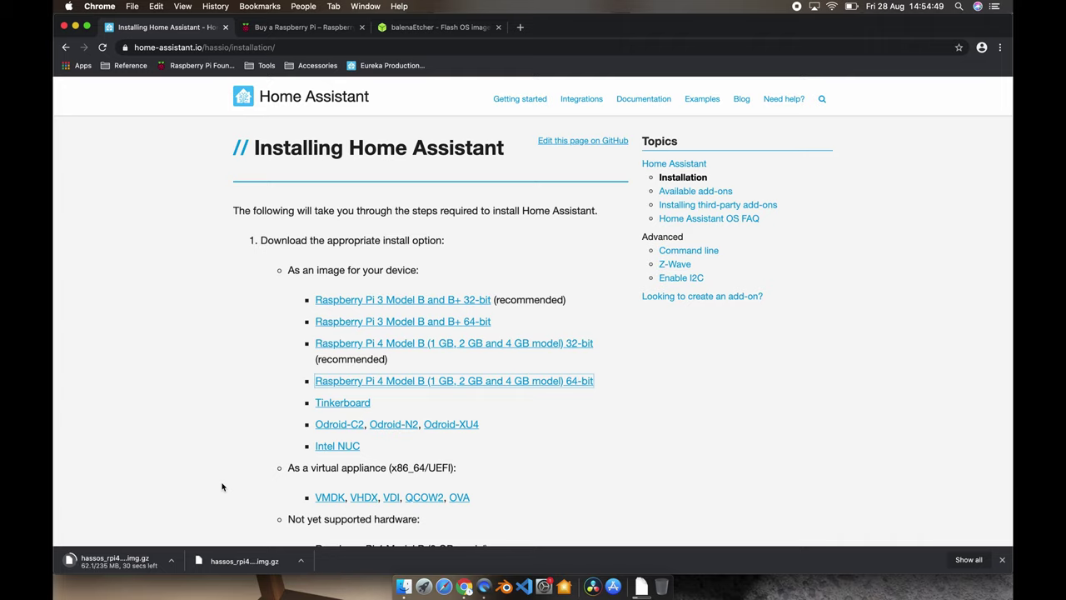
pyautogui.click(640, 587)
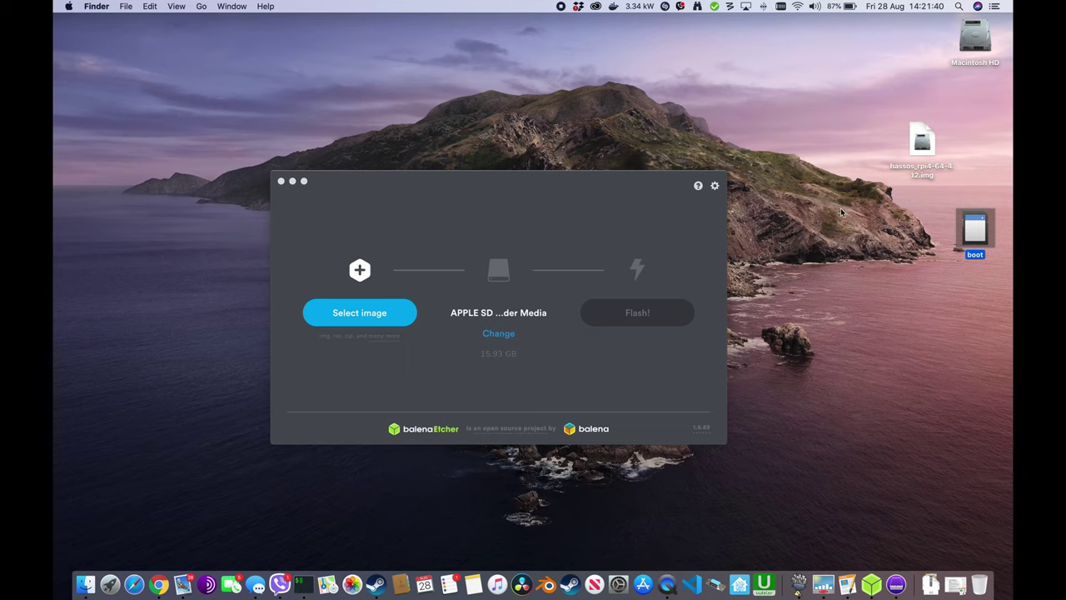
# - Load hassos_rpi4-64-4.12.img (2.15 GB) into balenaEtcher as the source image
pyautogui.click(558, 181)
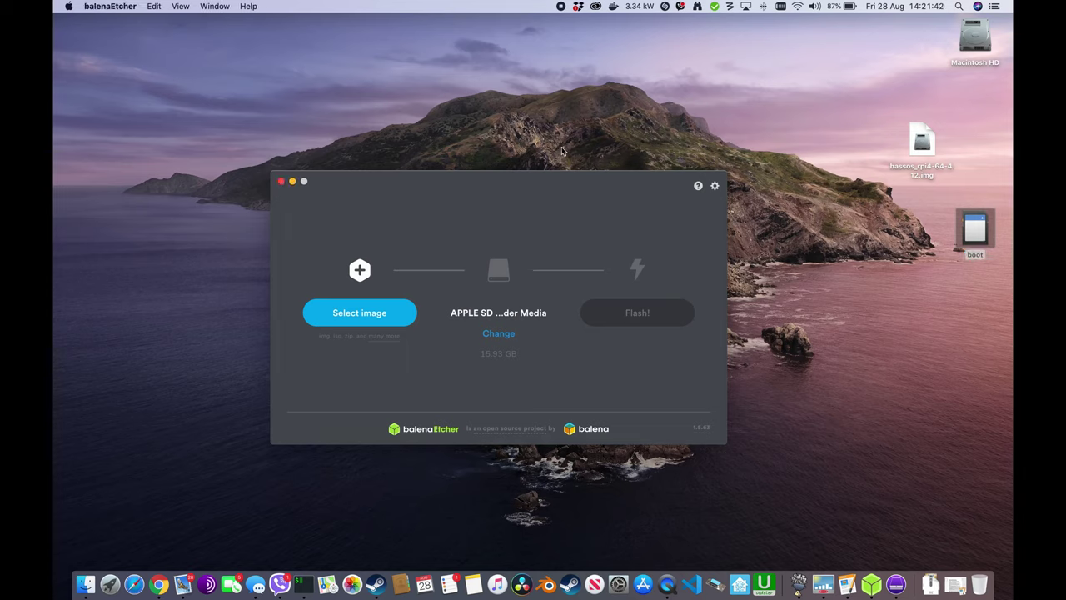
pyautogui.click(919, 155)
pyautogui.moveTo(916, 144); pyautogui.dragTo(350, 313)
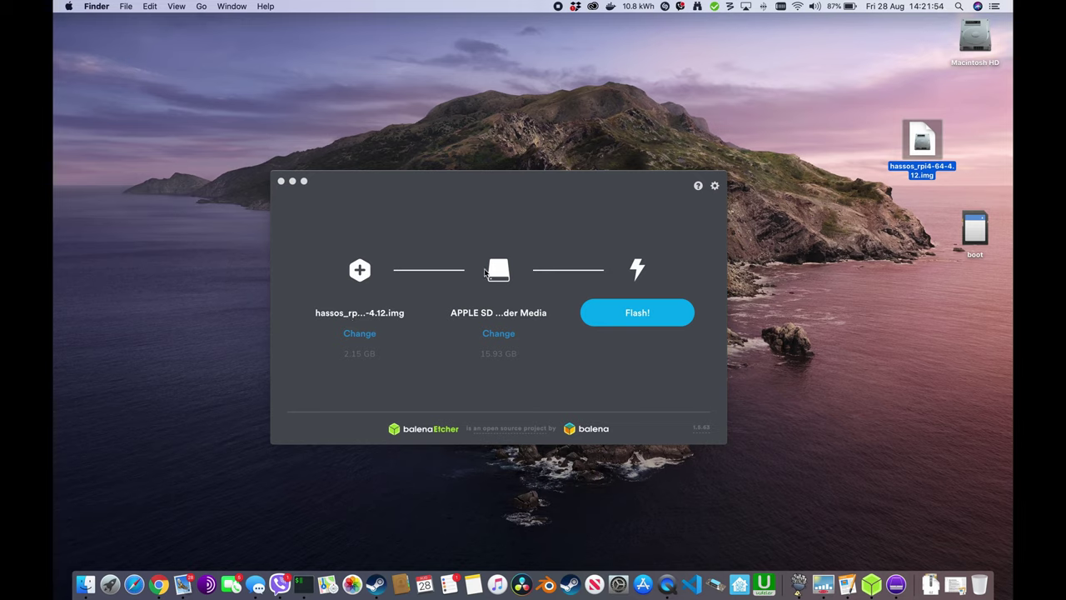
pyautogui.click(490, 313)
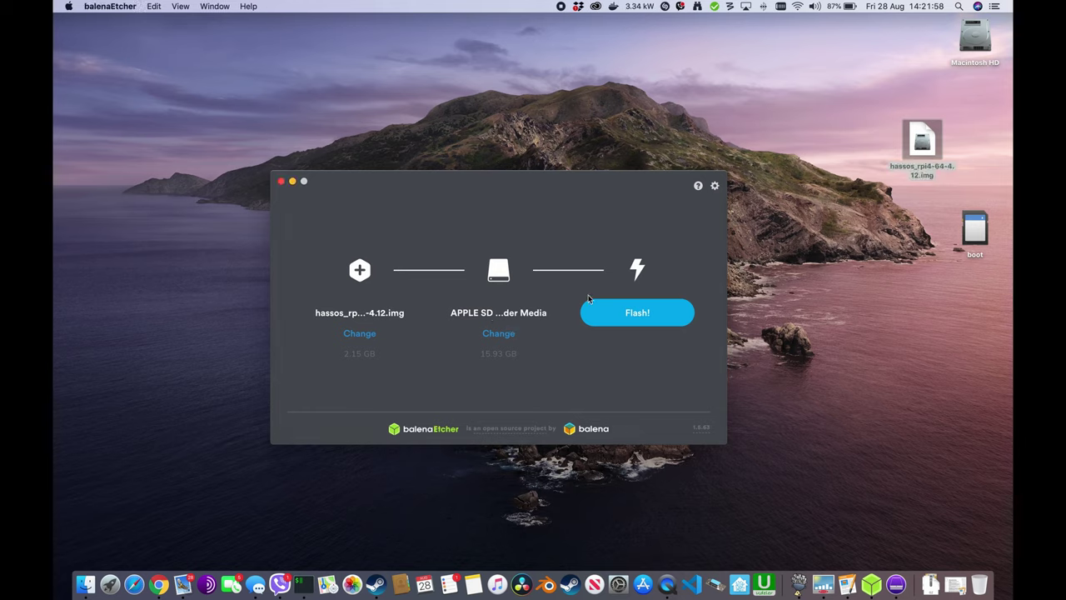
# - Flash the image to the 15.93 GB SD card, authorising with the macOS account password
pyautogui.click(637, 312)
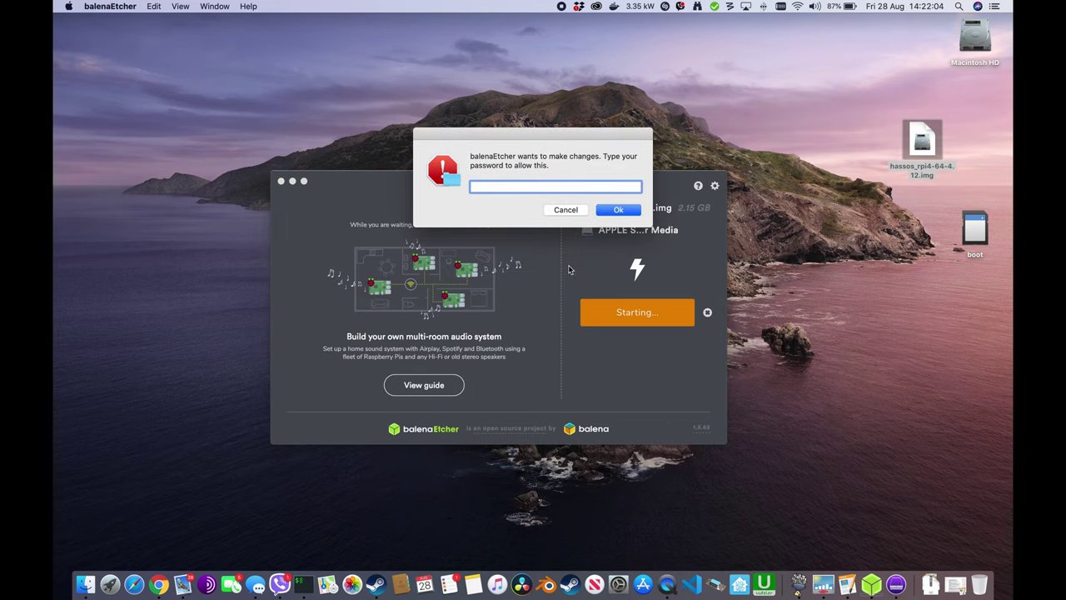
pyautogui.write('•')
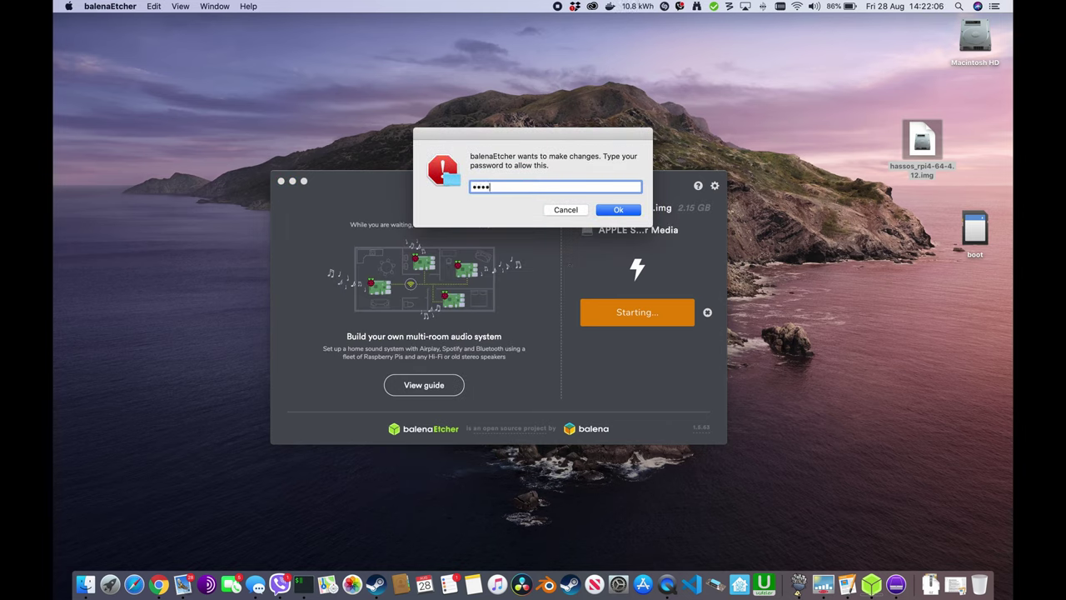
pyautogui.write('•••••••')
pyautogui.press('Return')
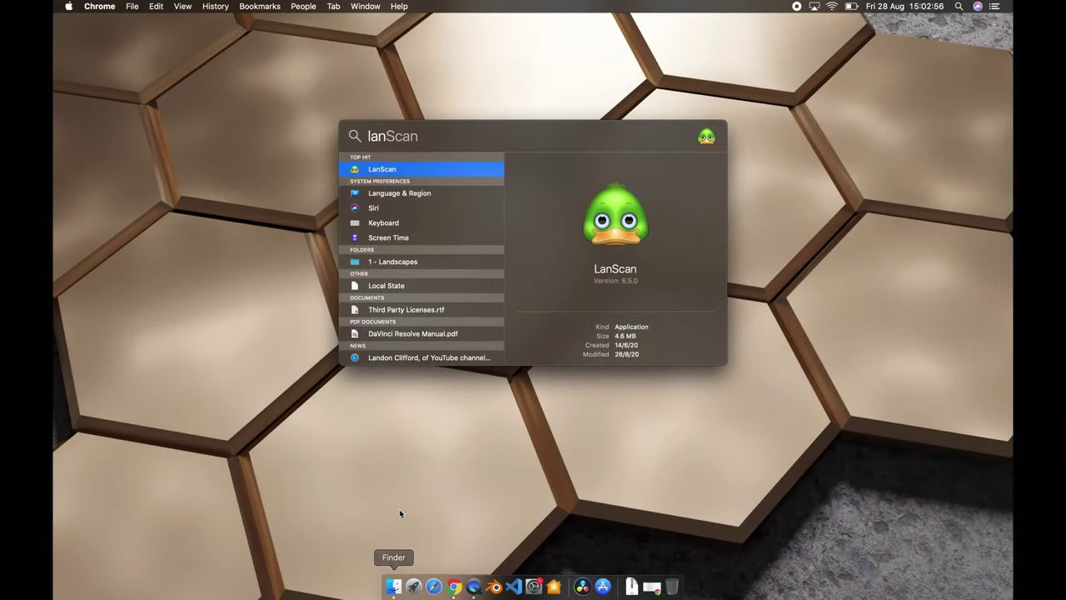
# - Close the leftover LanScan search and launch the App Store through Spotlight
pyautogui.click(399, 507)
pyautogui.press('super+space')
pyautogui.write('app')
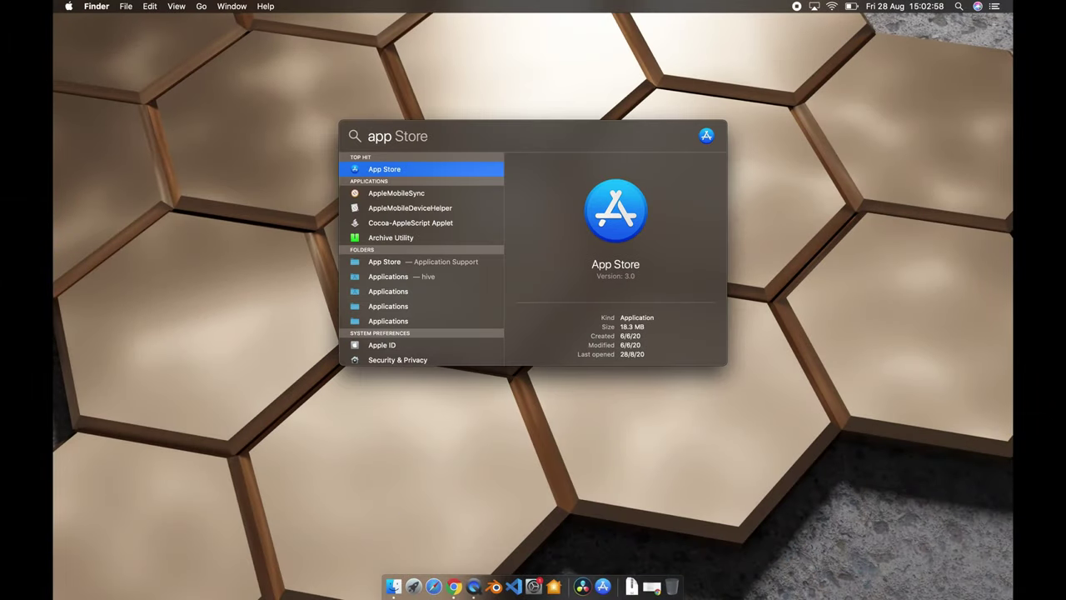
pyautogui.press('Return')
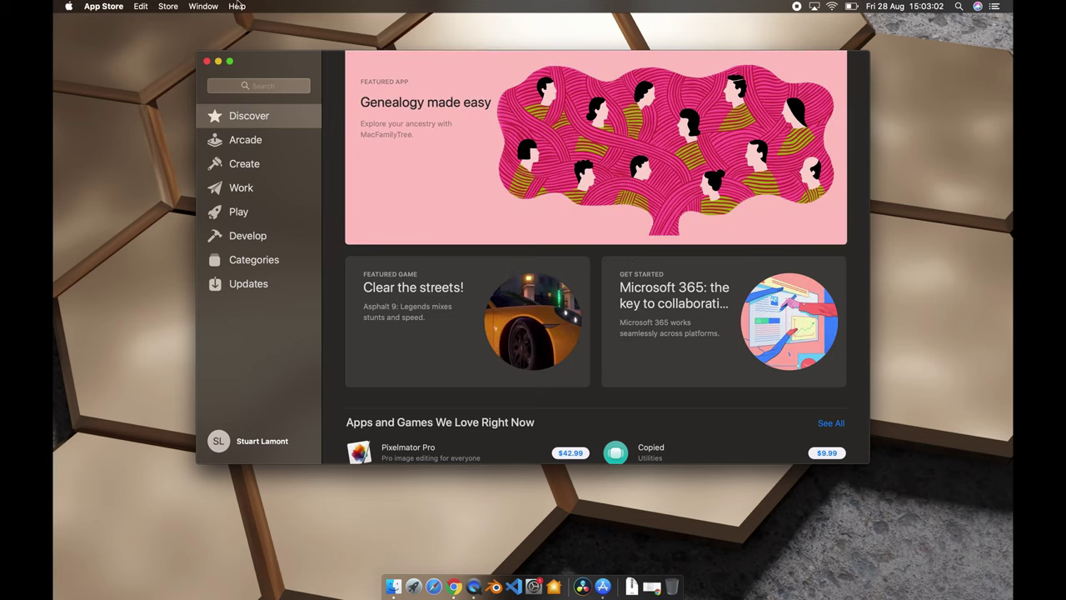
# - Search the App Store for 'lan scan', fixing the 'lan scna' typo
pyautogui.click(272, 85)
pyautogui.write('lan')
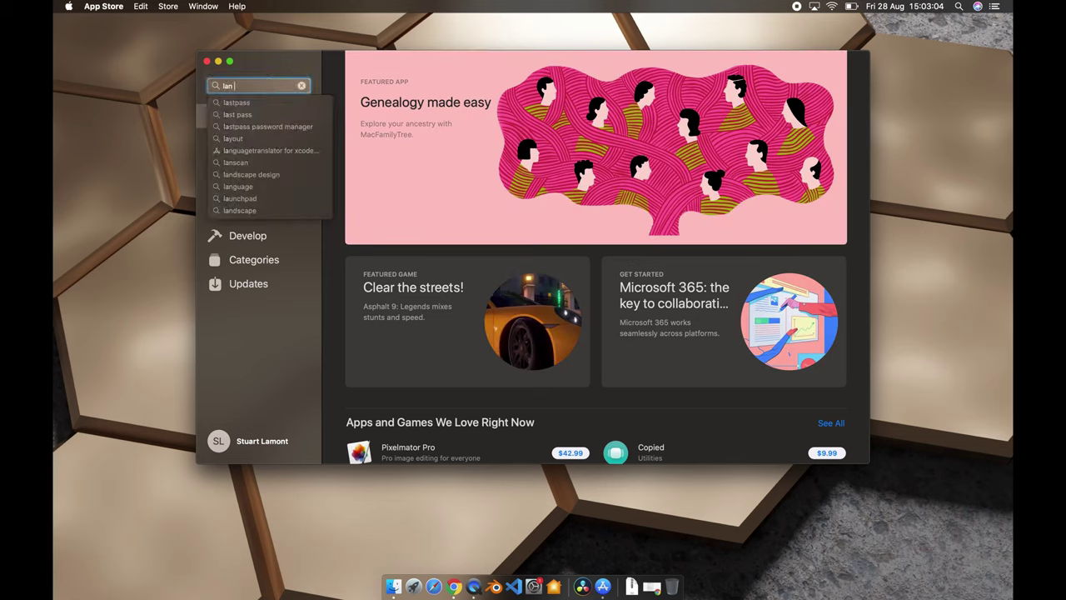
pyautogui.write(' scna')
pyautogui.press('Return')
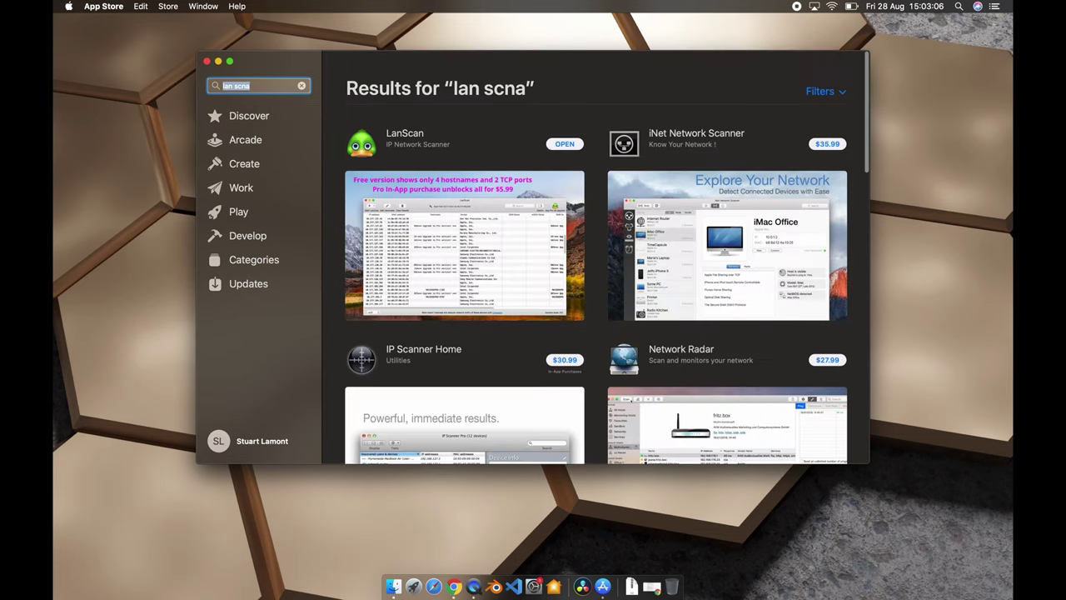
pyautogui.press('BackSpace')
pyautogui.press('BackSpace')
pyautogui.press('BackSpace')
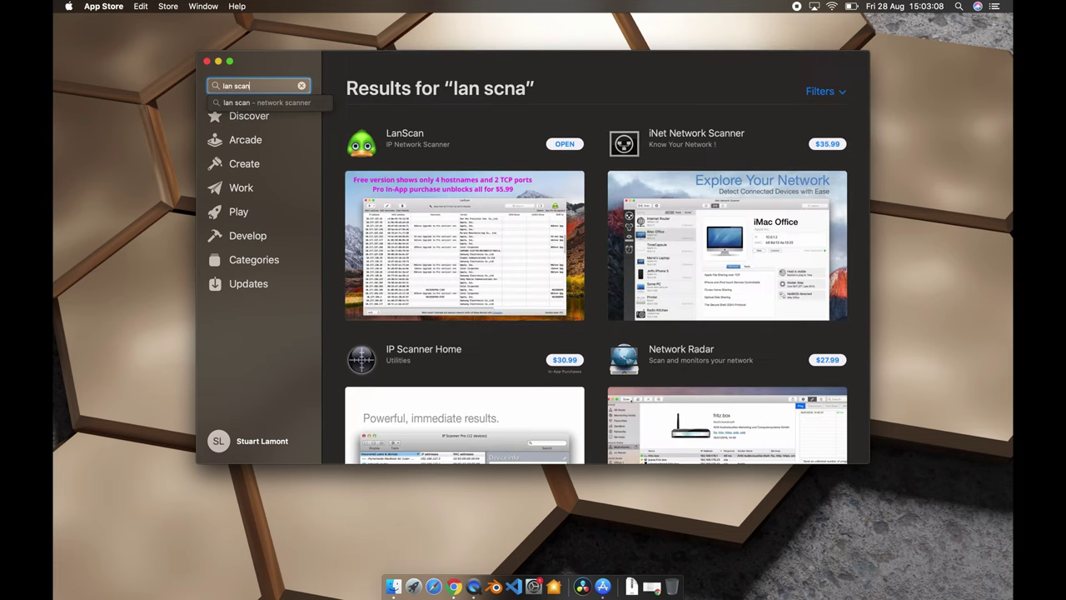
pyautogui.write('can')
pyautogui.press('Return')
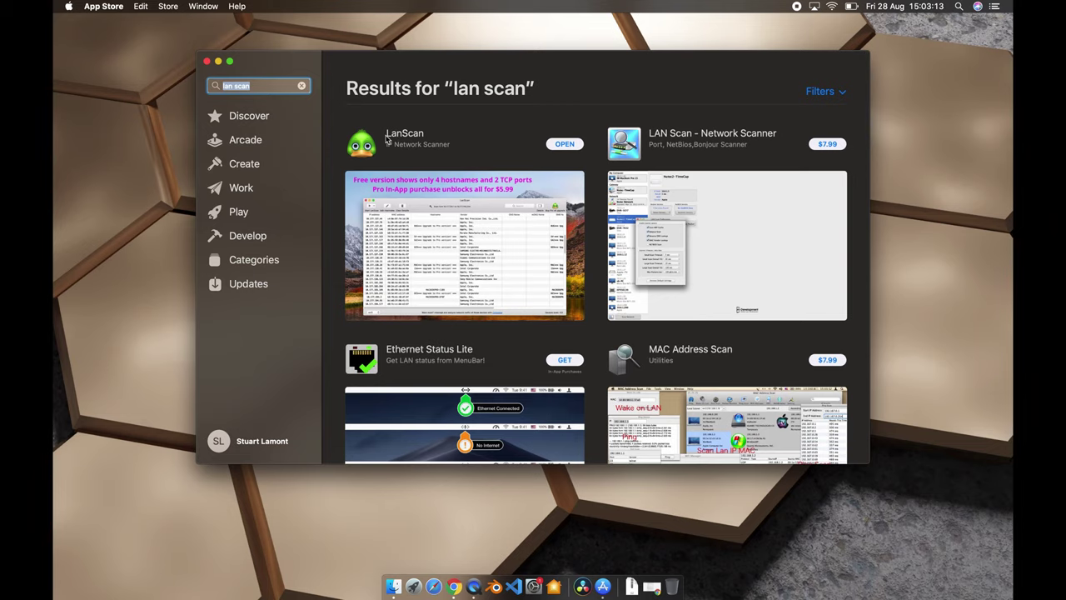
# - Launch LanScan, allow its notifications and scan the local network, finding 46 devices
pyautogui.click(554, 147)
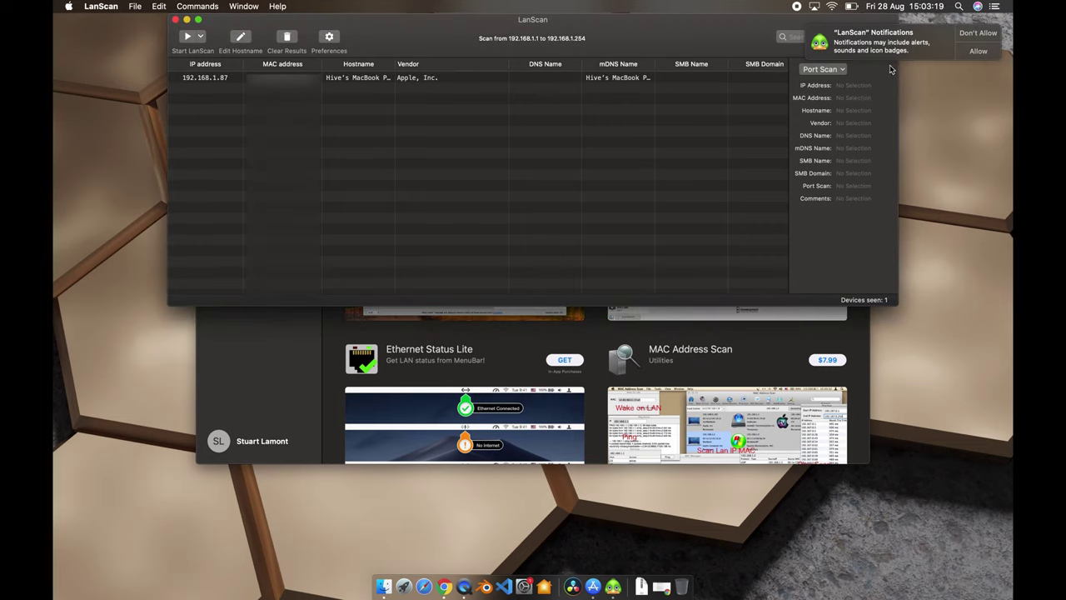
pyautogui.click(973, 50)
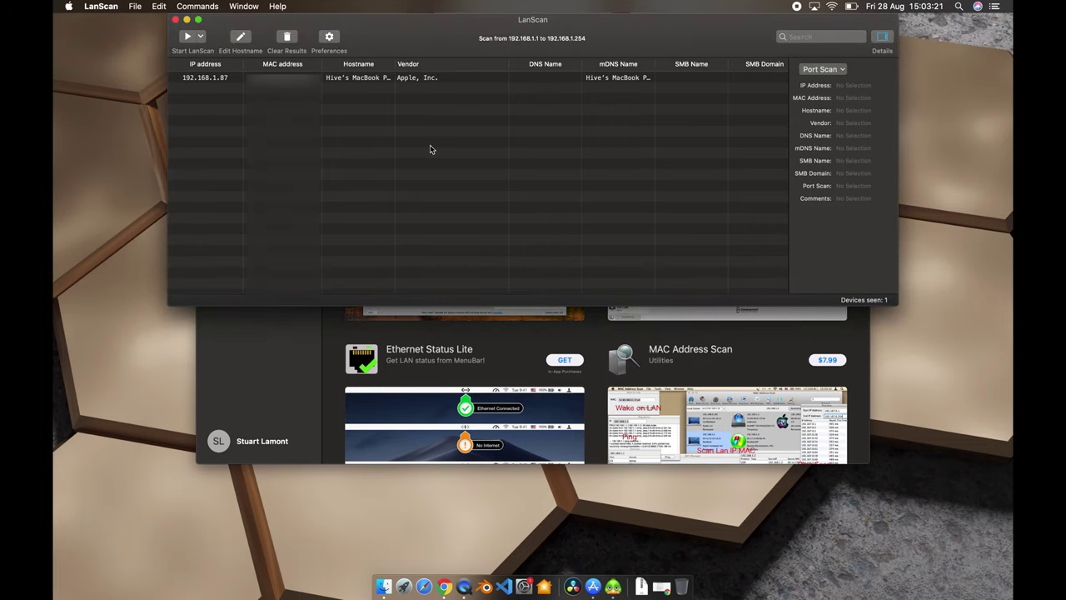
pyautogui.click(198, 79)
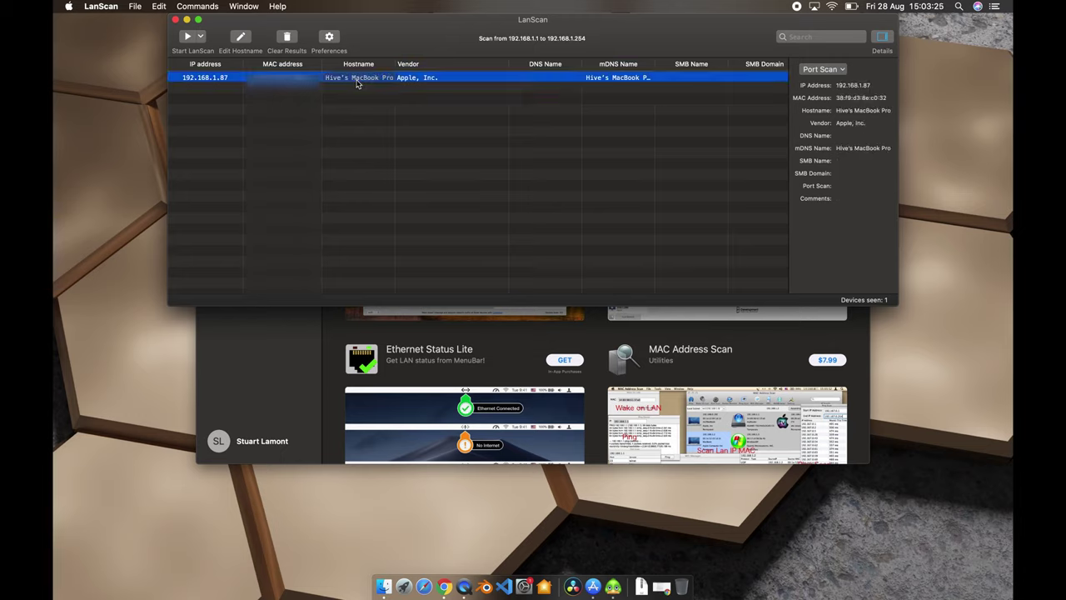
pyautogui.click(189, 37)
pyautogui.scroll(-10, 346, 243)
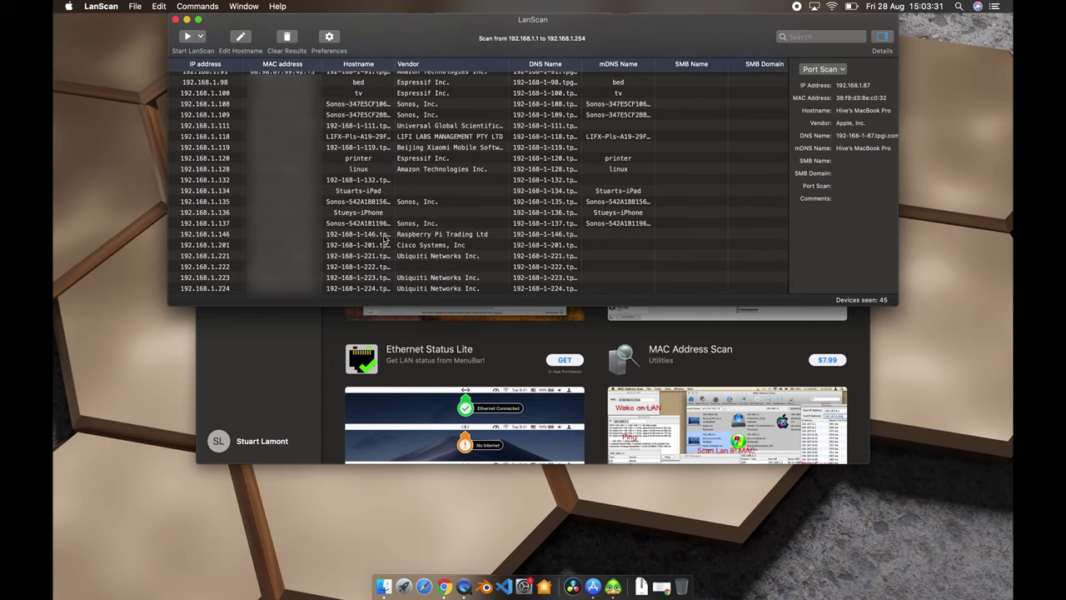
# - Inspect the Raspberry Pi at 192.168.1.146 with a port scan, then return to Chrome
pyautogui.click(423, 236)
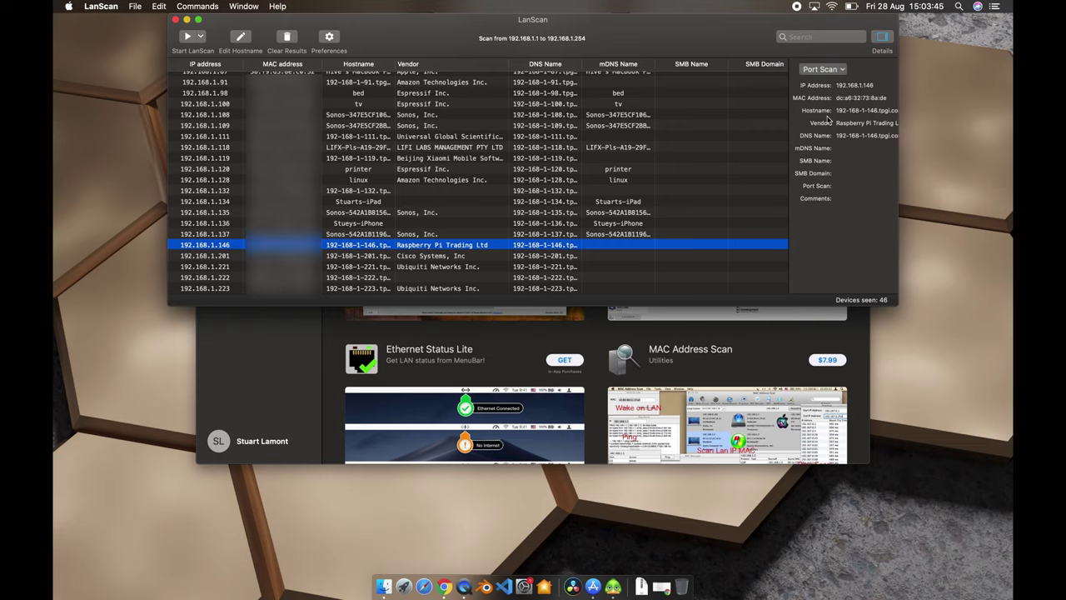
pyautogui.click(843, 70)
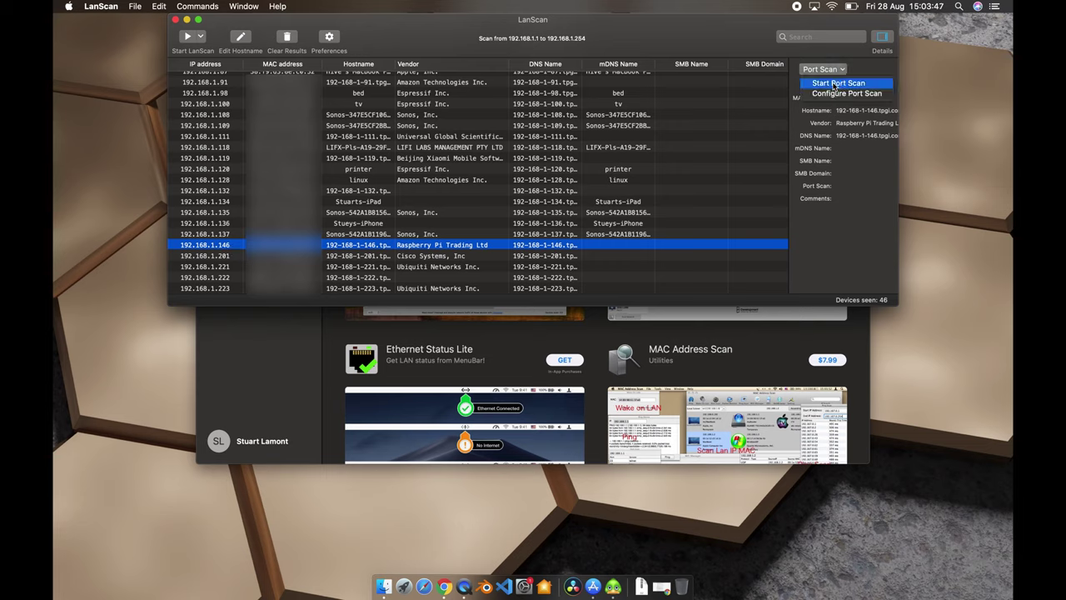
pyautogui.click(833, 84)
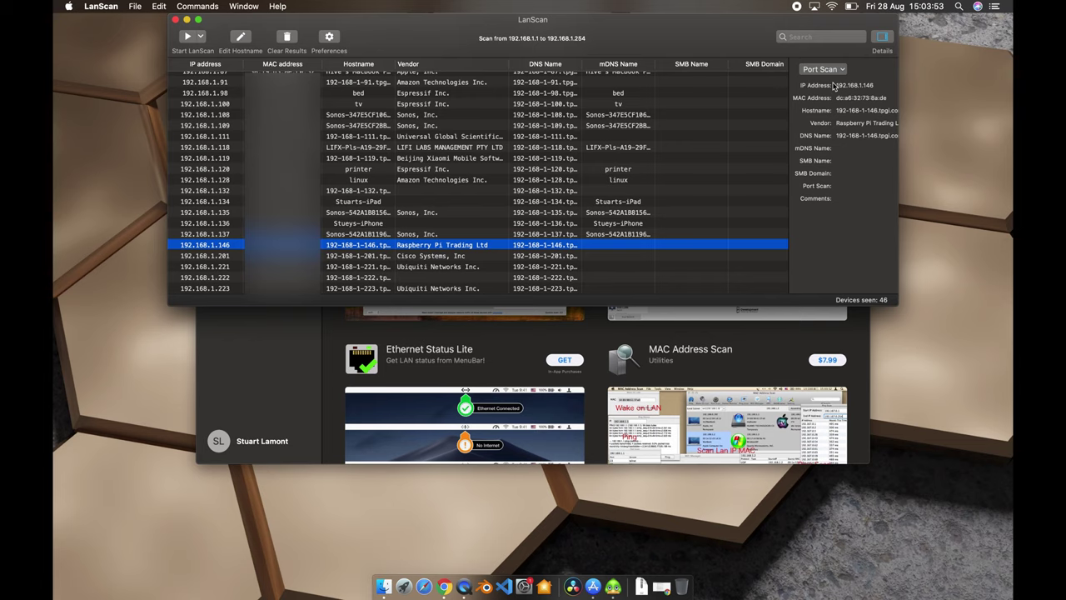
pyautogui.click(444, 587)
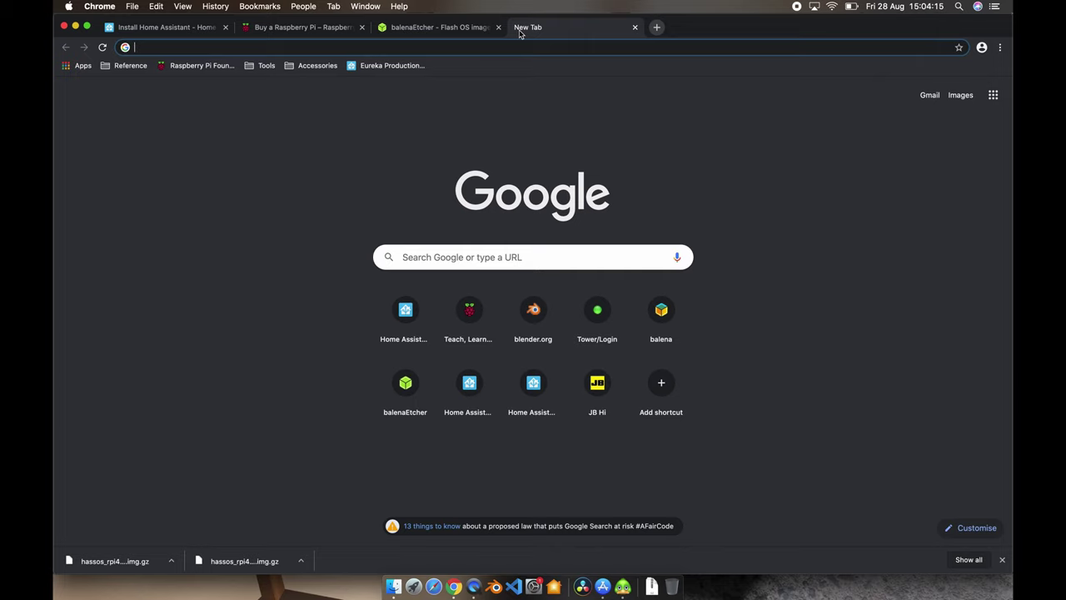
# - Try homeassistant.local:8123, then load Home Assistant at 192.168.1.146:8123 instead
pyautogui.write('hom')
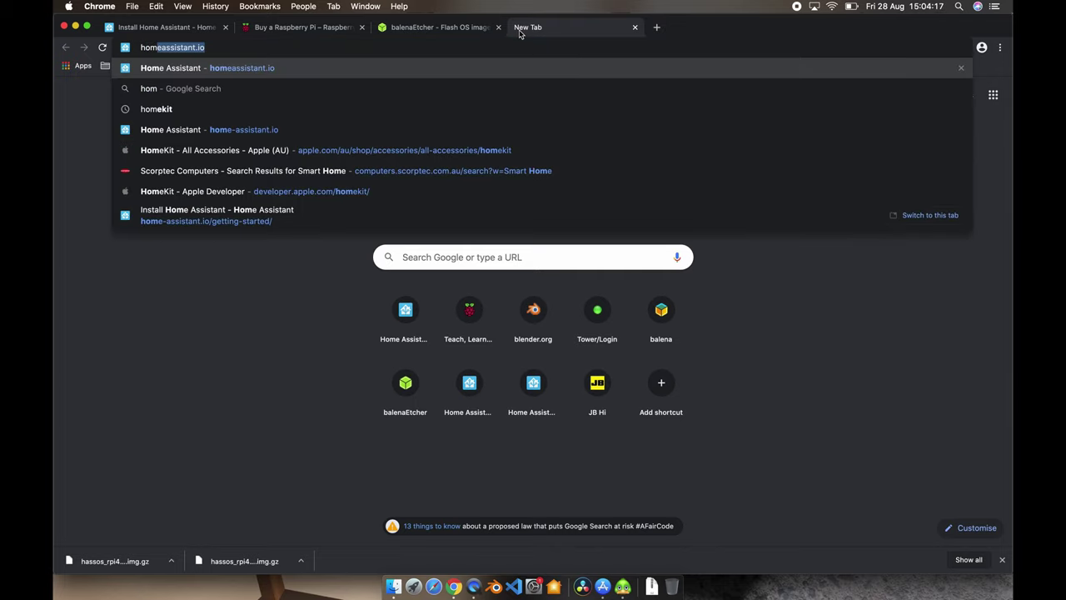
pyautogui.write('eassistant.l')
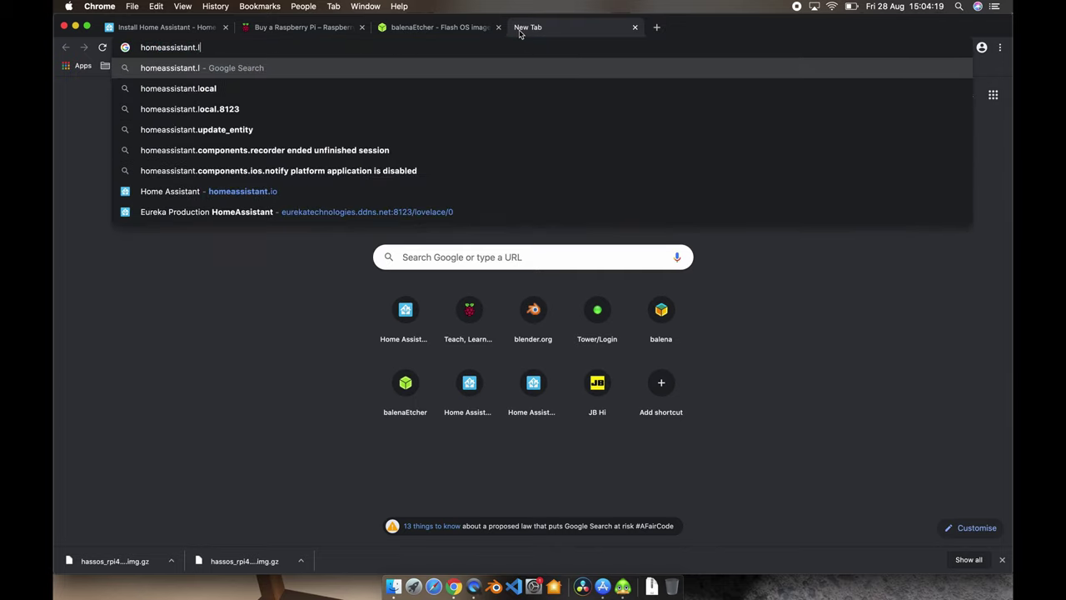
pyautogui.write('ocal:')
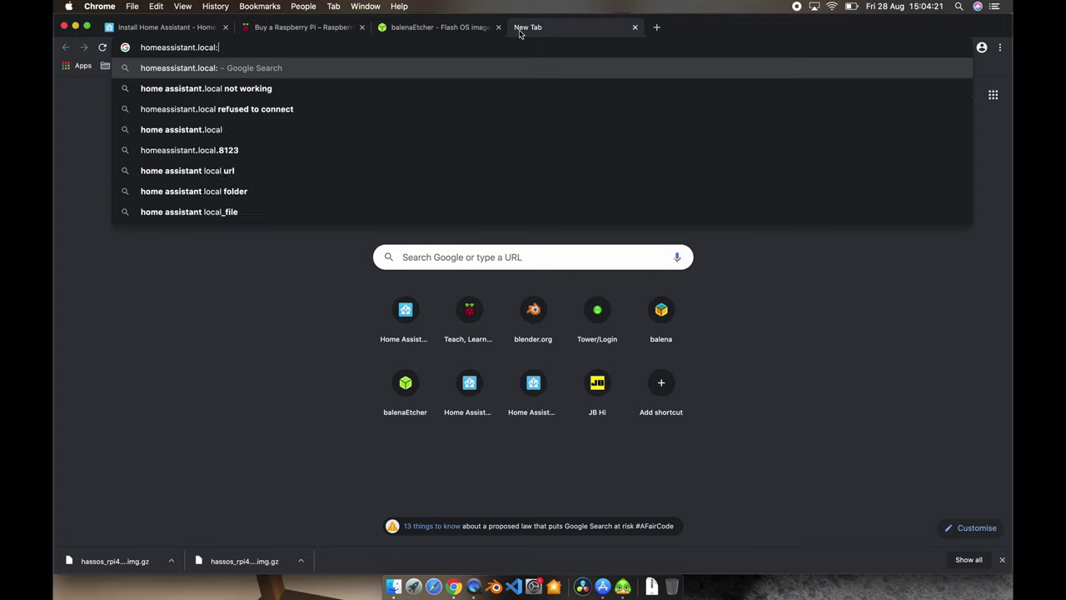
pyautogui.write('8123')
pyautogui.press('Return')
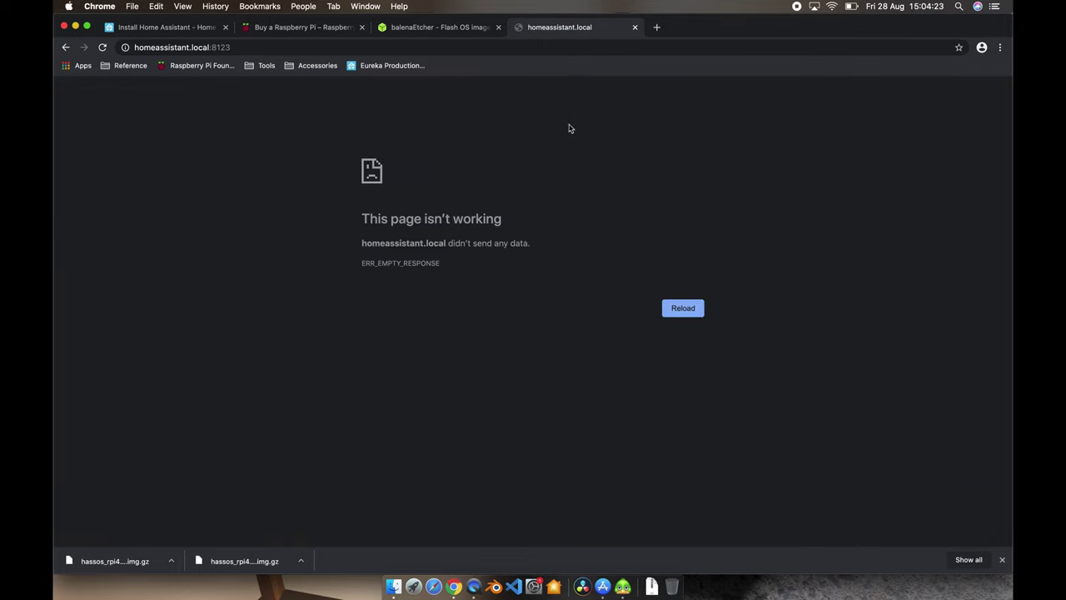
pyautogui.click(583, 46)
pyautogui.press('super+a')
pyautogui.write('192.1')
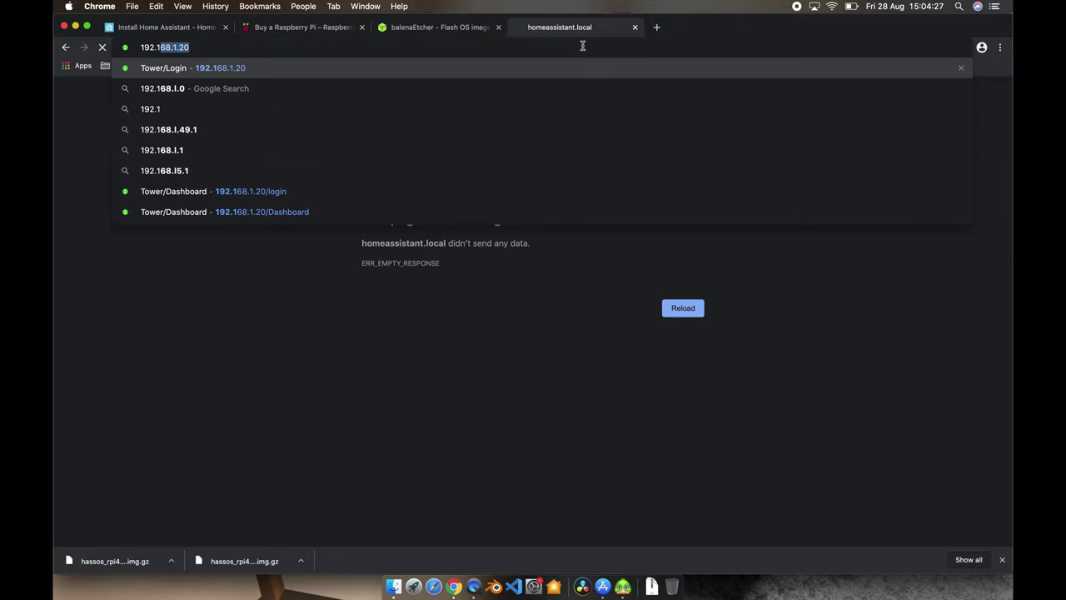
pyautogui.write('68.1.14')
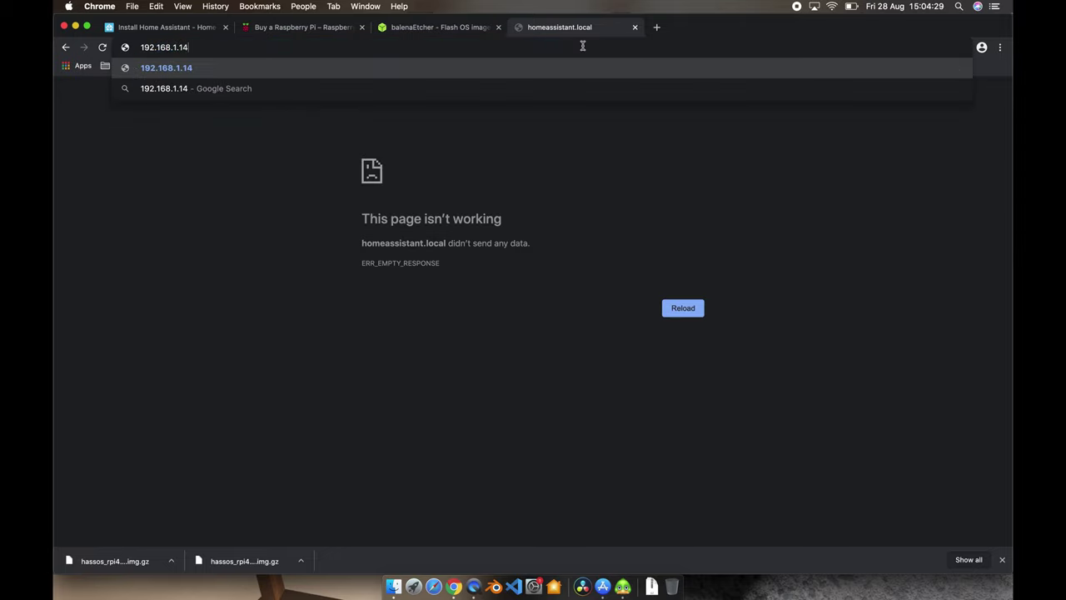
pyautogui.write('6:8123')
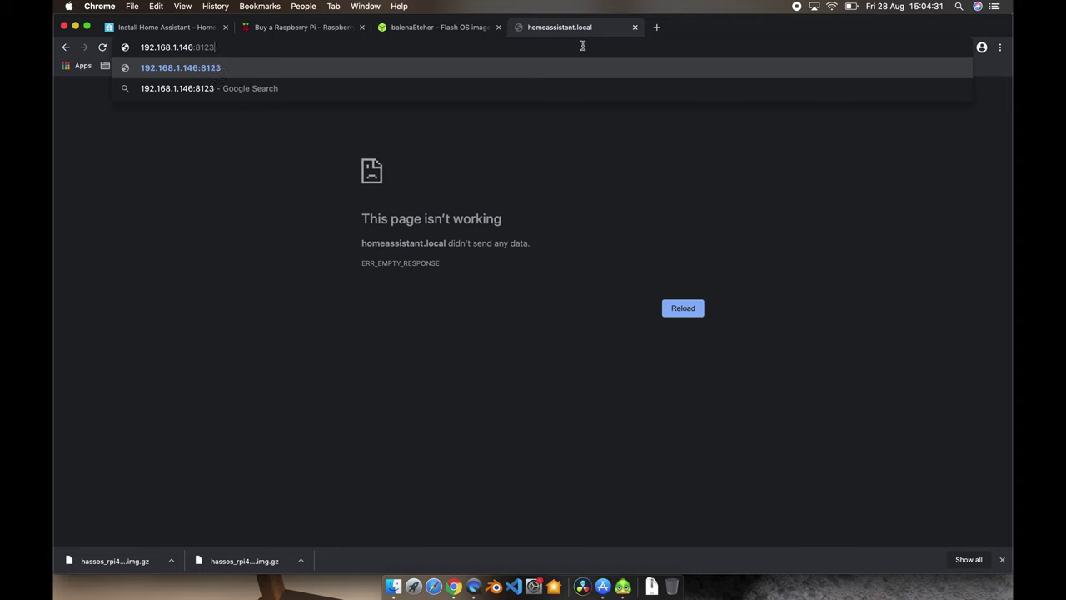
pyautogui.press('Return')
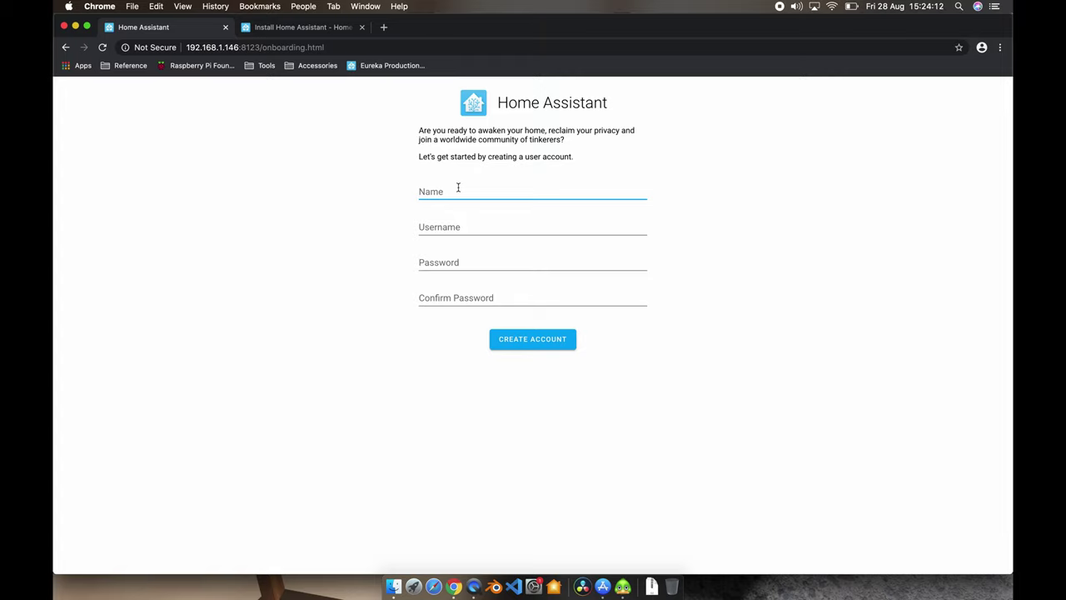
# - Enter the user's name, a username, the account password and its confirmation
pyautogui.write('Stuart')
pyautogui.click(455, 225)
pyautogui.press('BackSpace')
pyautogui.press('BackSpace')
pyautogui.press('BackSpace')
pyautogui.press('BackSpace')
pyautogui.press('BackSpace')
pyautogui.press('BackSpace')
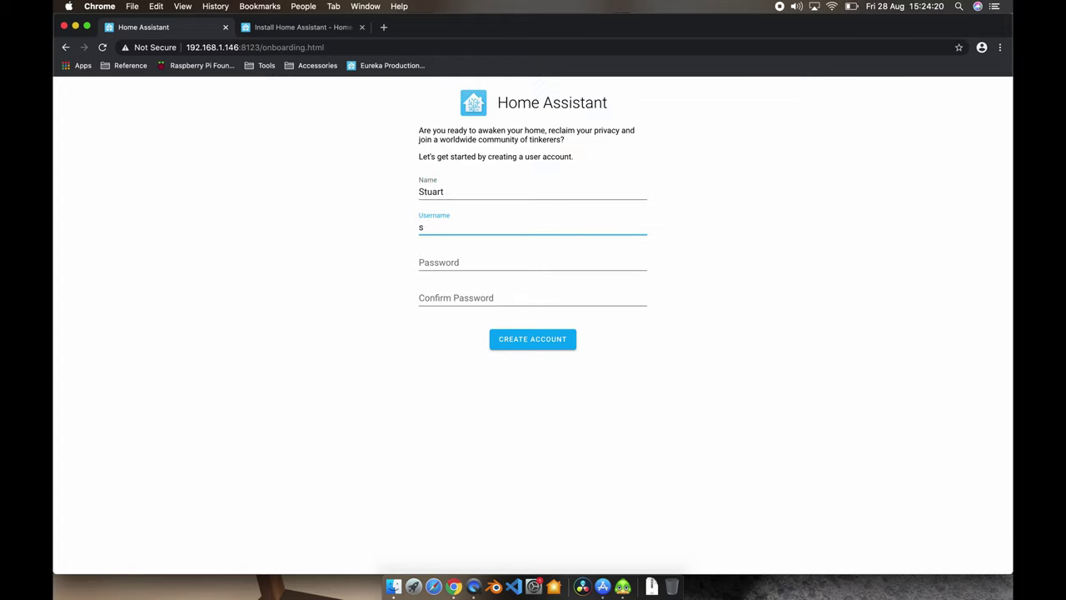
pyautogui.write('hivemind')
pyautogui.click(453, 264)
pyautogui.write('••••••••')
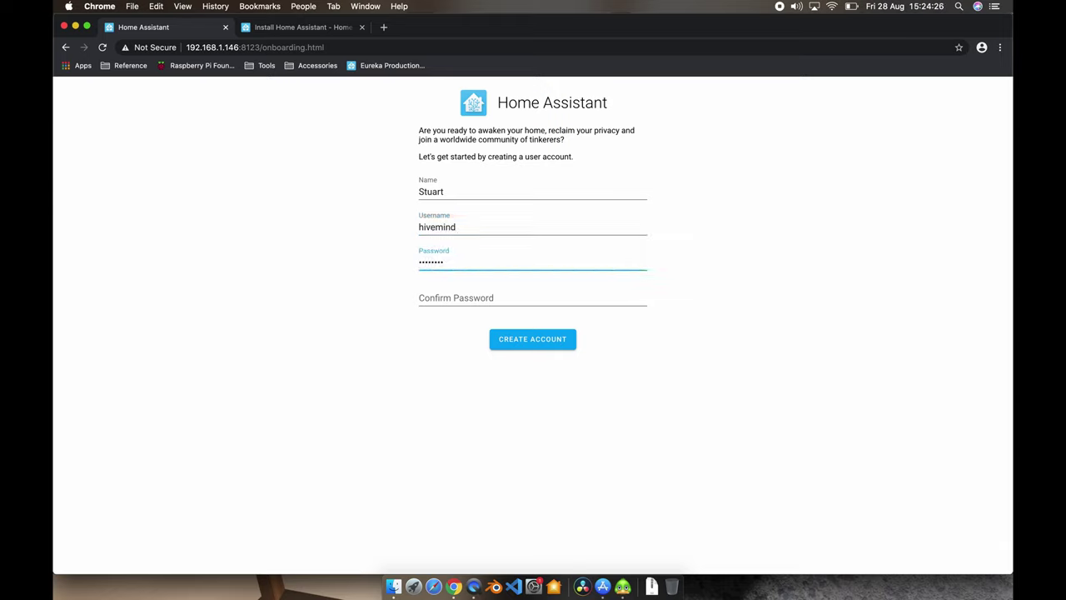
pyautogui.press('Tab')
pyautogui.write('••••••')
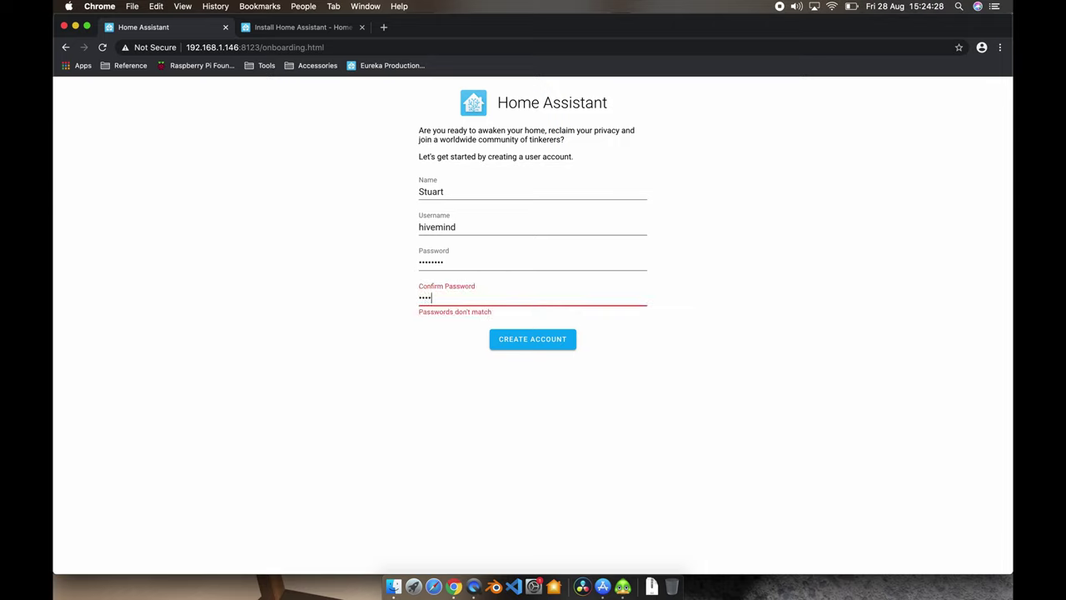
pyautogui.write('••')
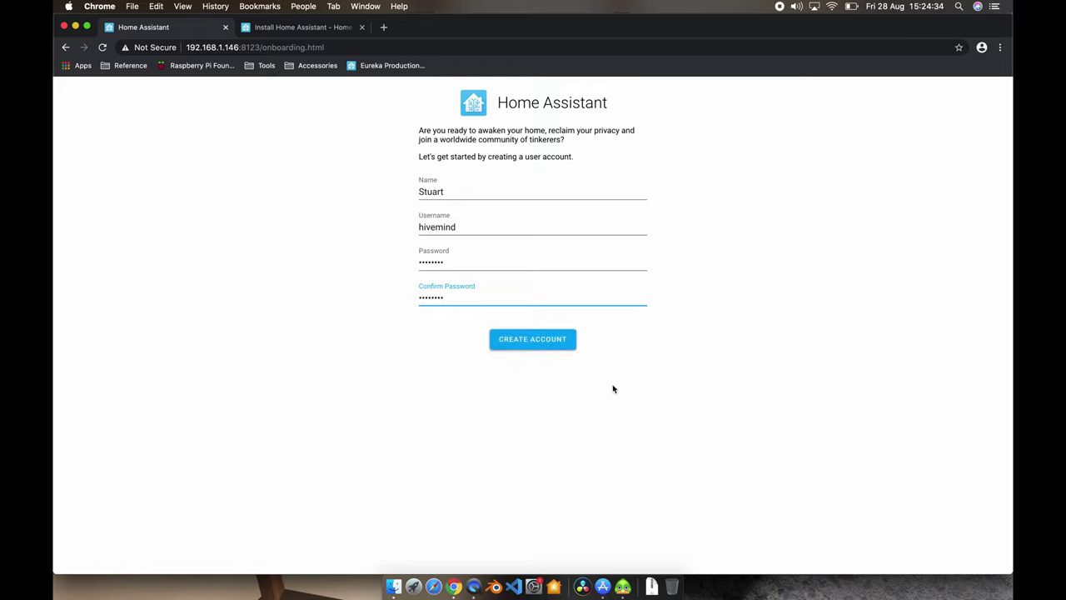
# - Create the account, rename the home to HiveDemo and auto-detect its location in Melbourne
pyautogui.click(539, 346)
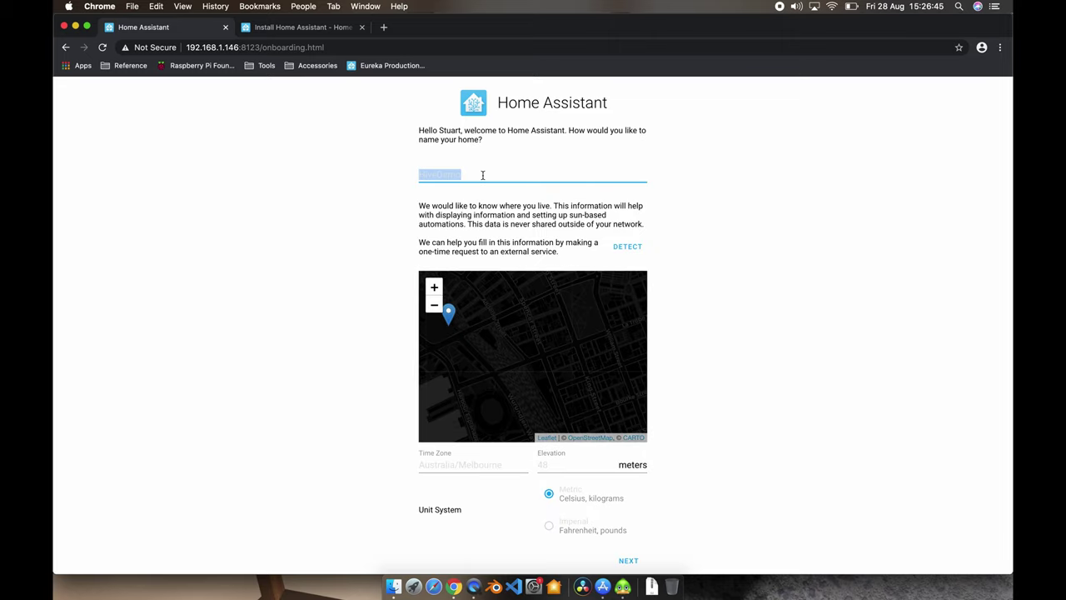
pyautogui.press('BackSpace')
pyautogui.click(430, 205)
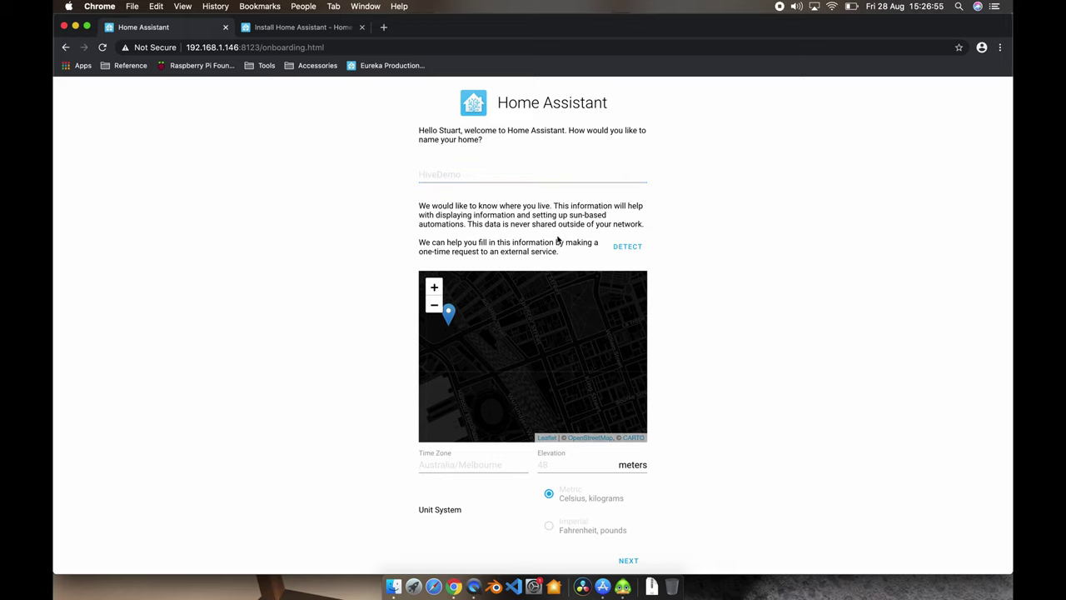
pyautogui.click(623, 248)
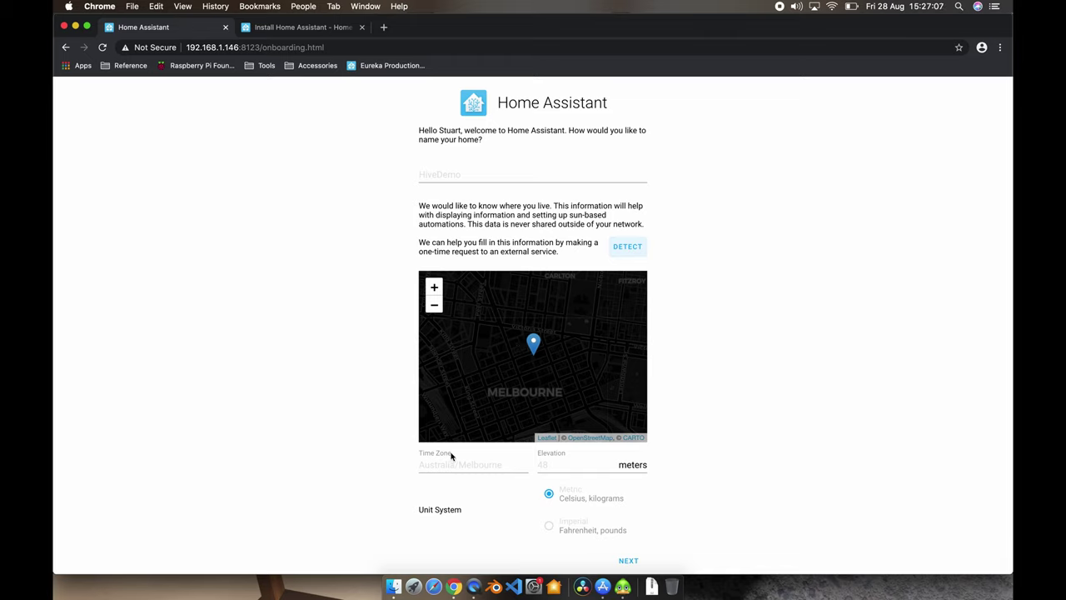
pyautogui.click(422, 466)
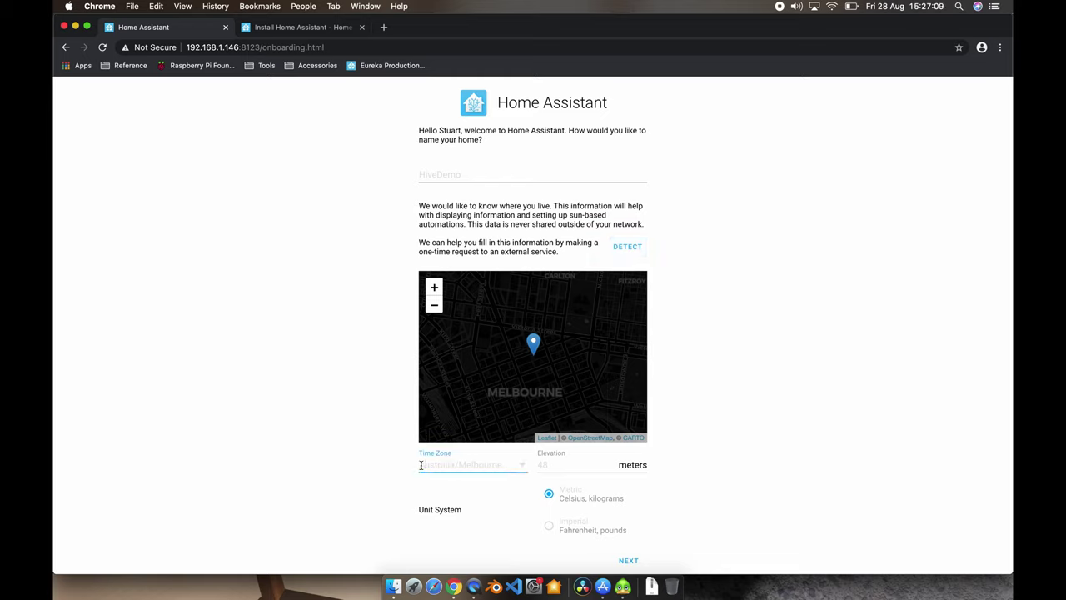
# - Change the time zone from Australia/Melbourne to Australia/Sydney
pyautogui.moveTo(419, 468); pyautogui.dragTo(502, 467)
pyautogui.write('Aus')
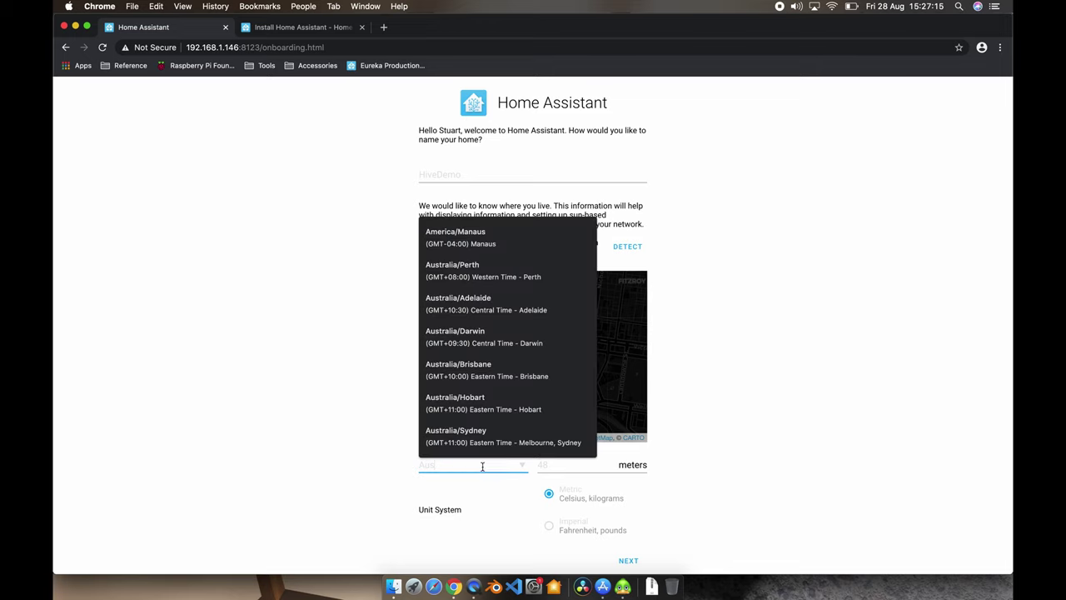
pyautogui.click(485, 441)
pyautogui.click(389, 468)
# - Place the home marker near central Melbourne, keep metric units and continue
pyautogui.click(556, 464)
pyautogui.click(512, 344)
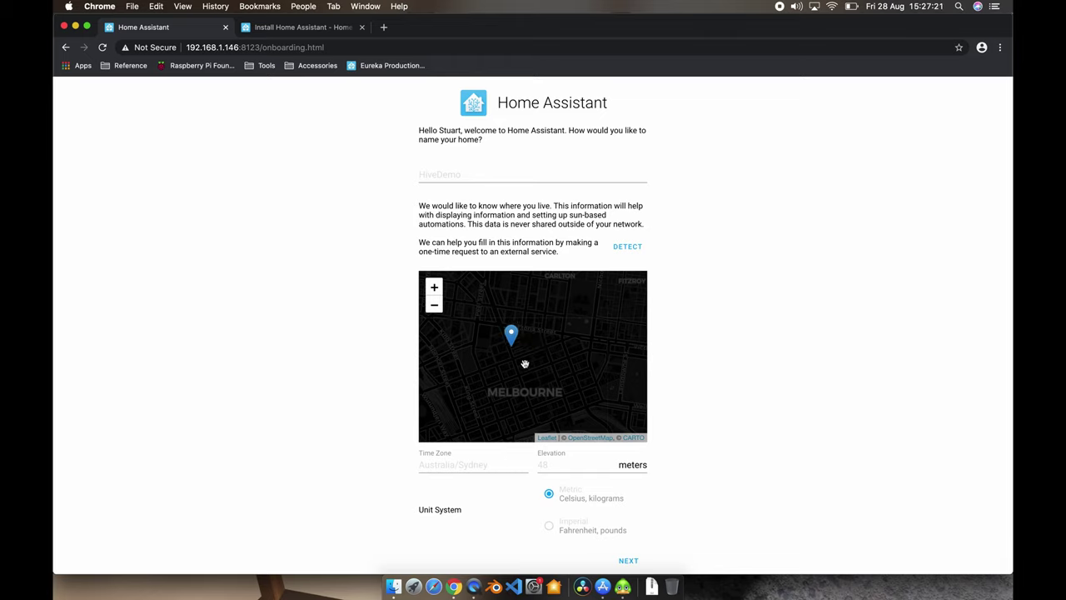
pyautogui.click(473, 384)
pyautogui.click(594, 392)
pyautogui.click(521, 377)
pyautogui.scroll(-1, 711, 444)
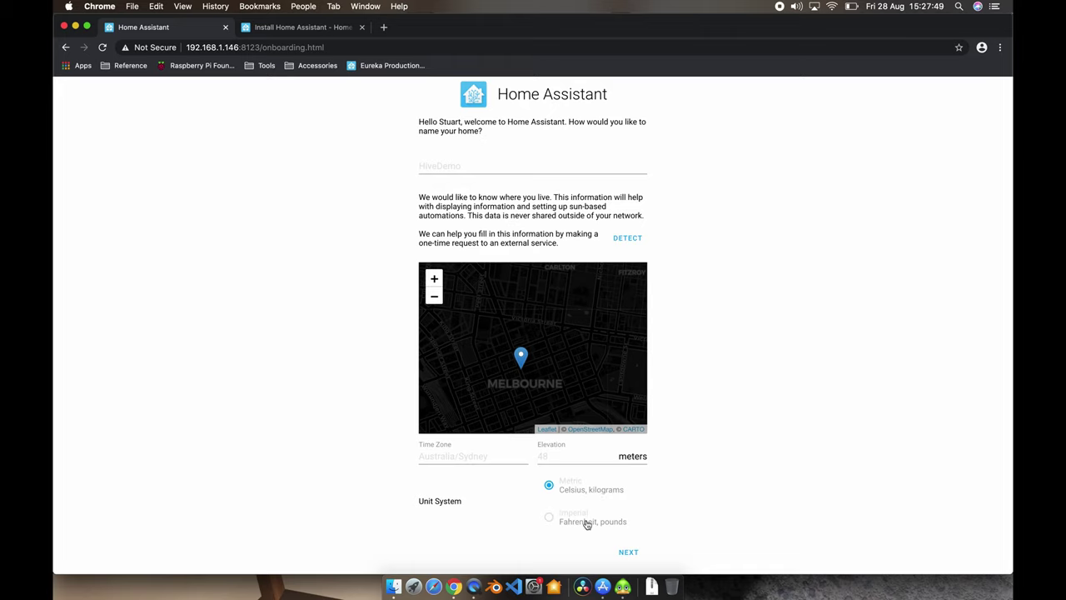
pyautogui.click(631, 552)
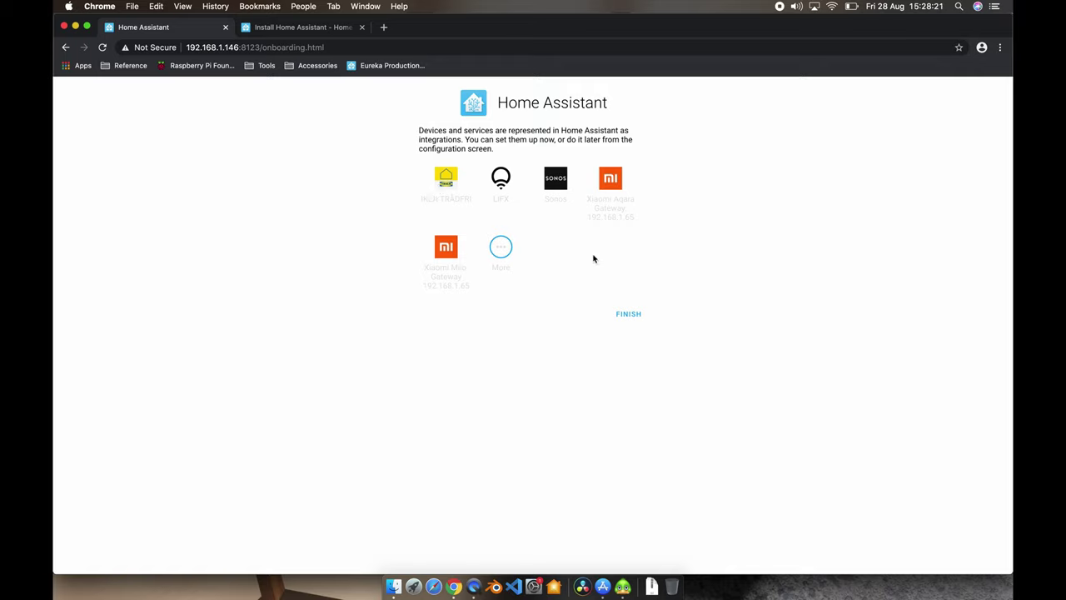
pyautogui.click(450, 181)
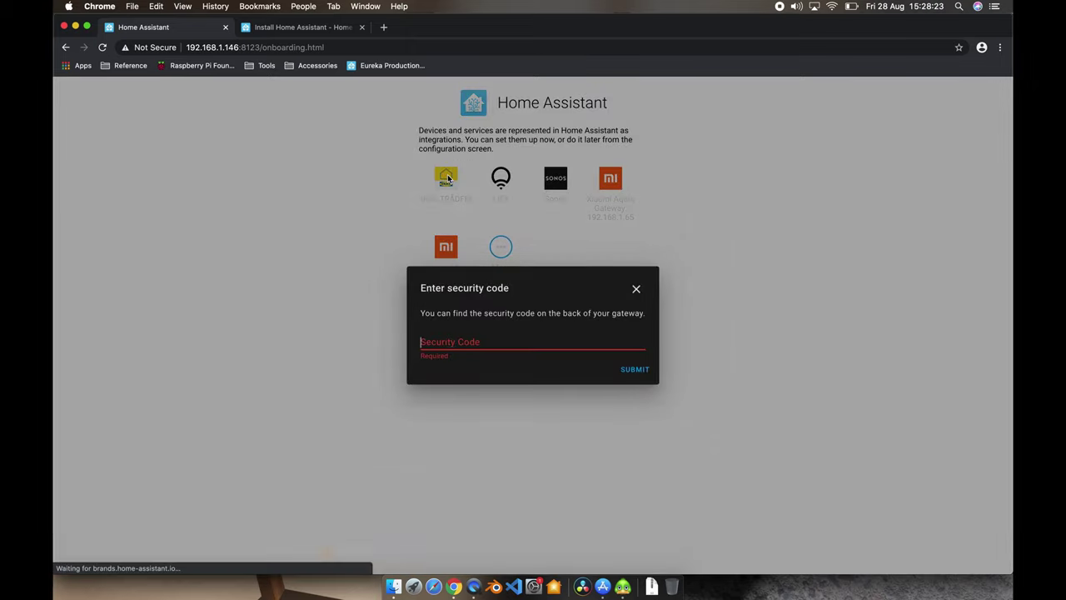
pyautogui.click(636, 289)
pyautogui.click(501, 180)
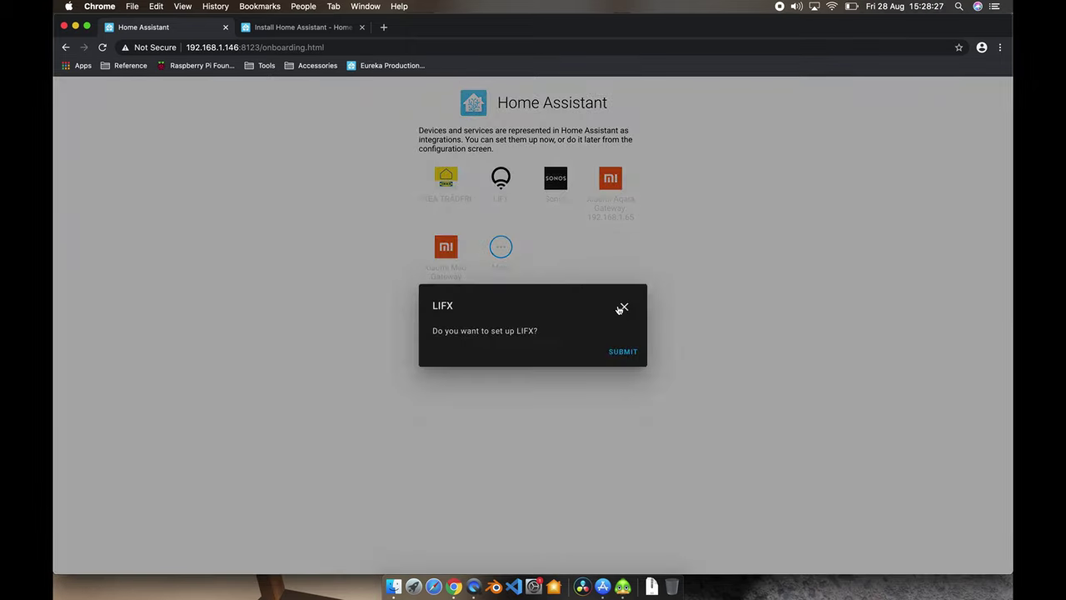
pyautogui.click(625, 308)
pyautogui.click(556, 185)
pyautogui.click(624, 305)
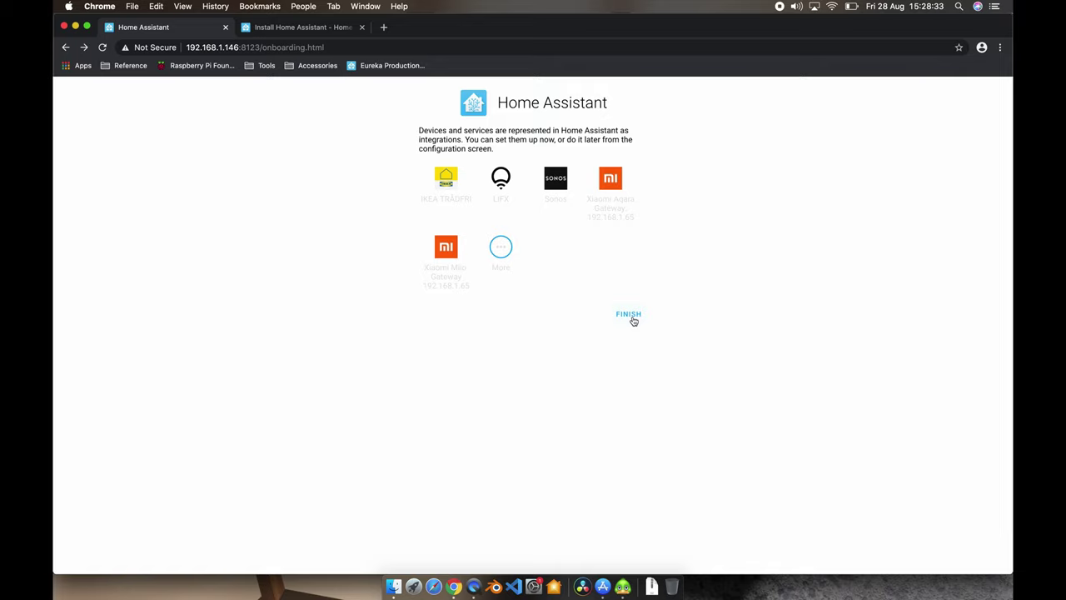
# - Finish onboarding to reach the HiveDemo Overview dashboard, then open and close the Sun badge's details twice
pyautogui.click(630, 317)
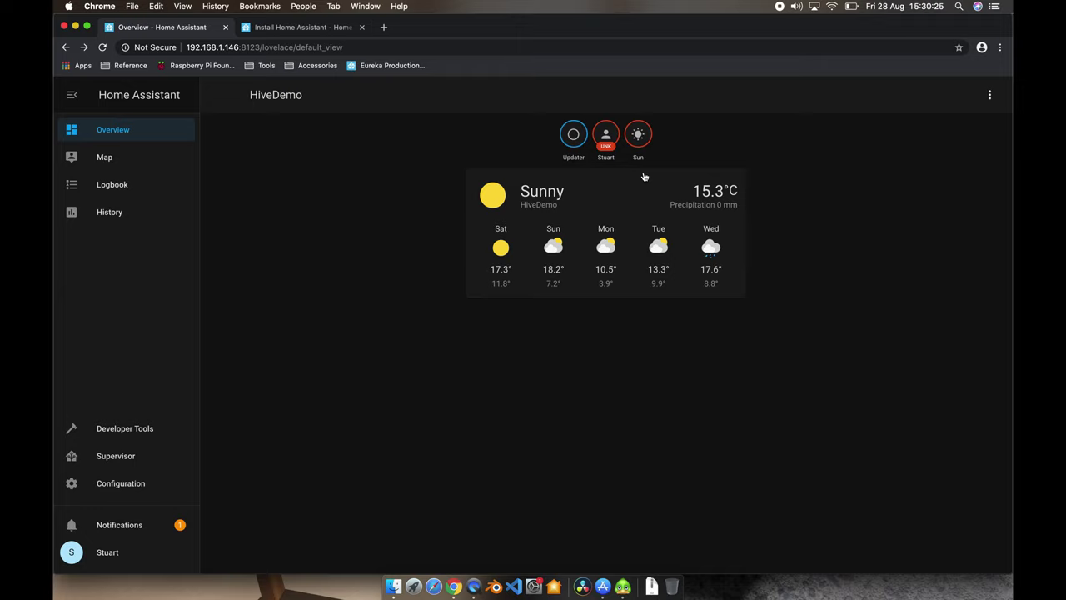
pyautogui.click(638, 133)
pyautogui.moveTo(481, 332)
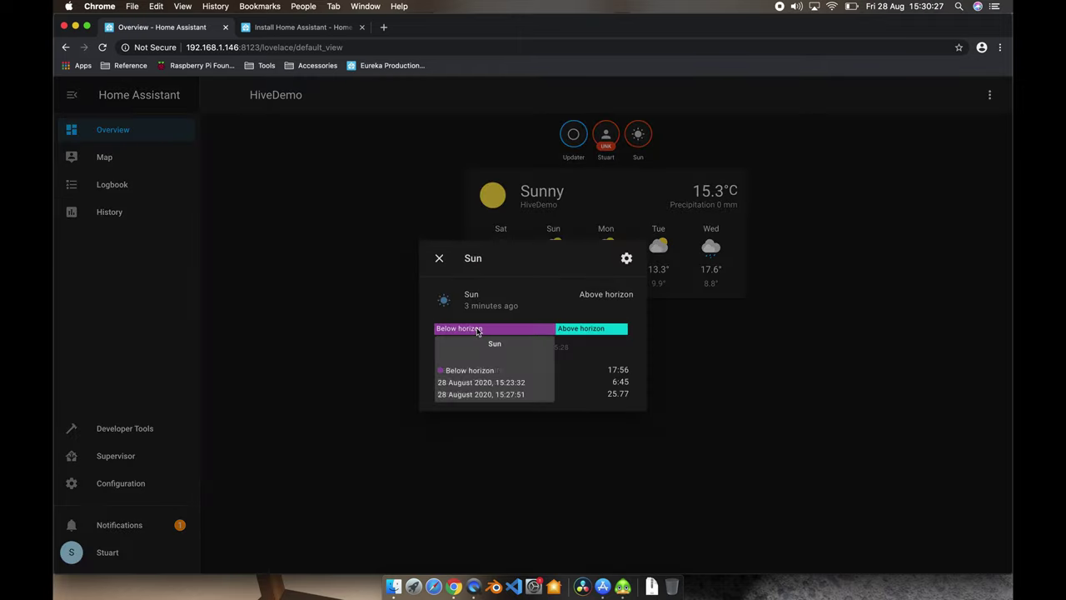
pyautogui.click(758, 370)
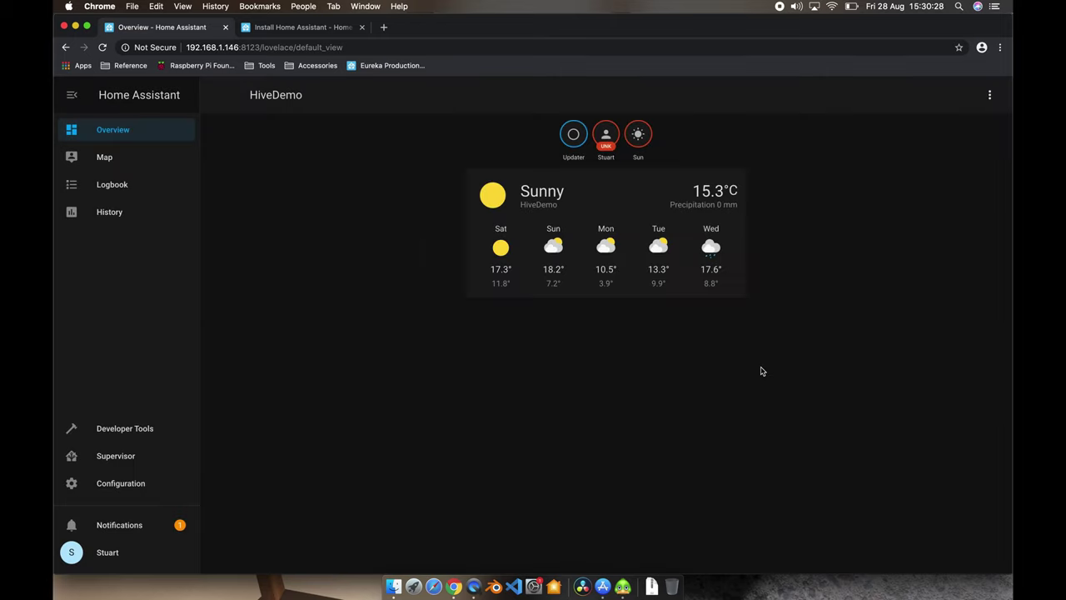
pyautogui.click(636, 148)
pyautogui.click(714, 379)
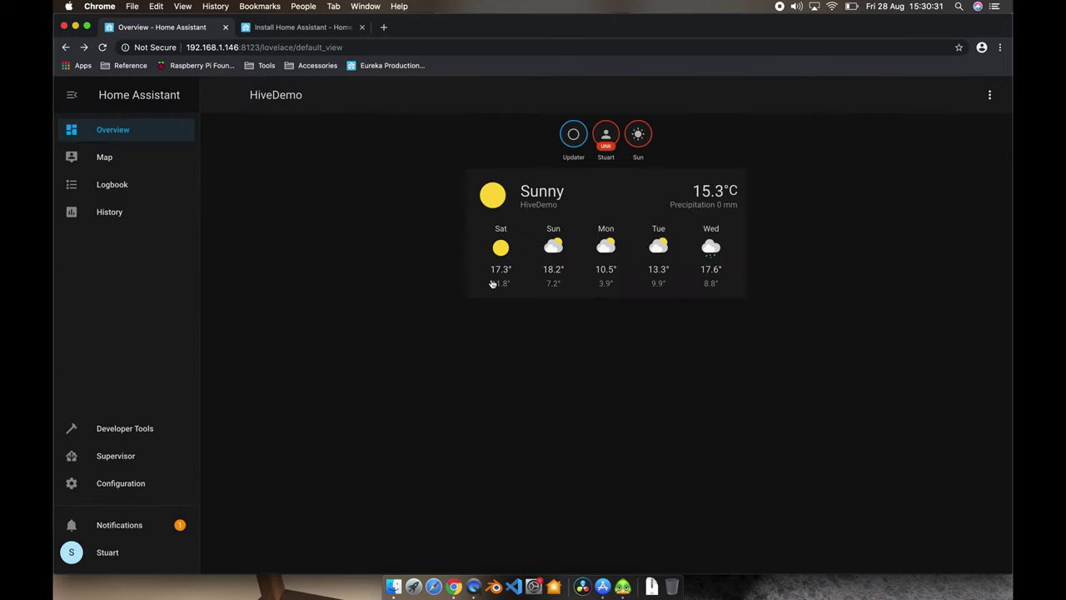